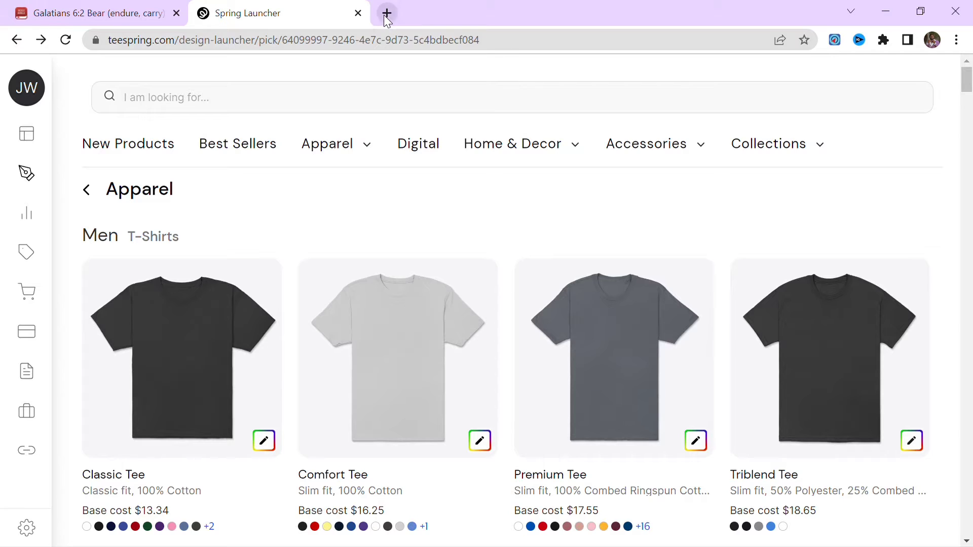
- Choose the men's Classic Tee as the product and add the REAL artwork to its front
{"action": "scroll", "coordinate": [228, 272], "scroll_direction": "down", "scroll_amount": 1}
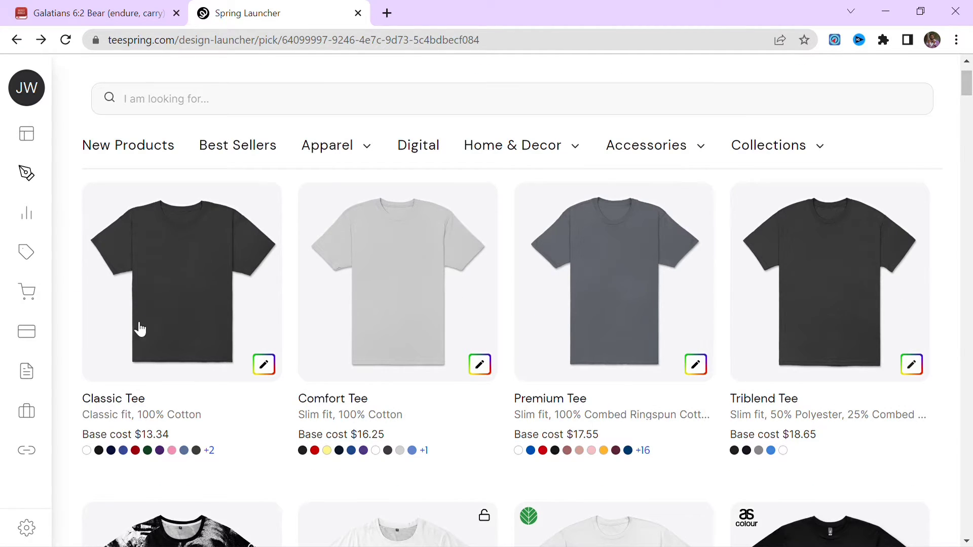
{"action": "left_click", "coordinate": [193, 254]}
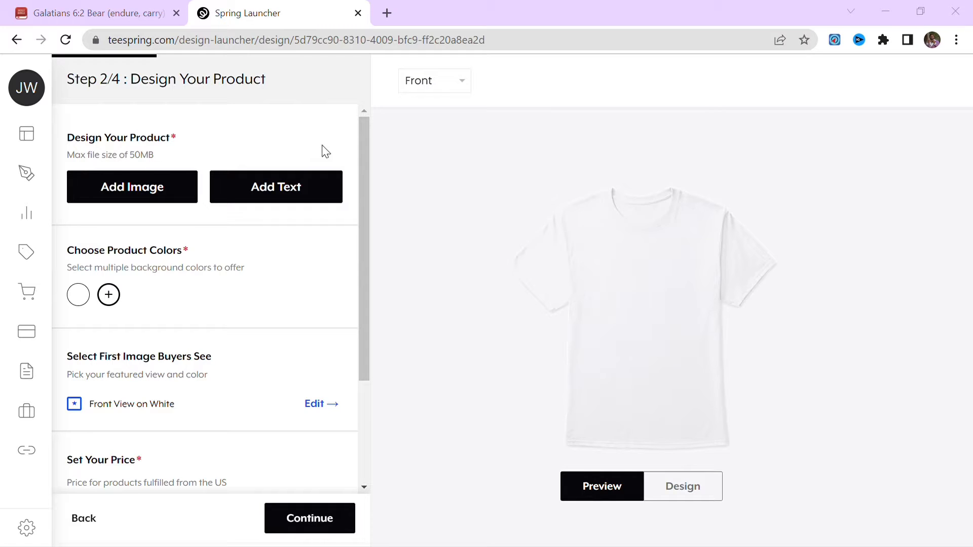
{"action": "left_click", "coordinate": [363, 340]}
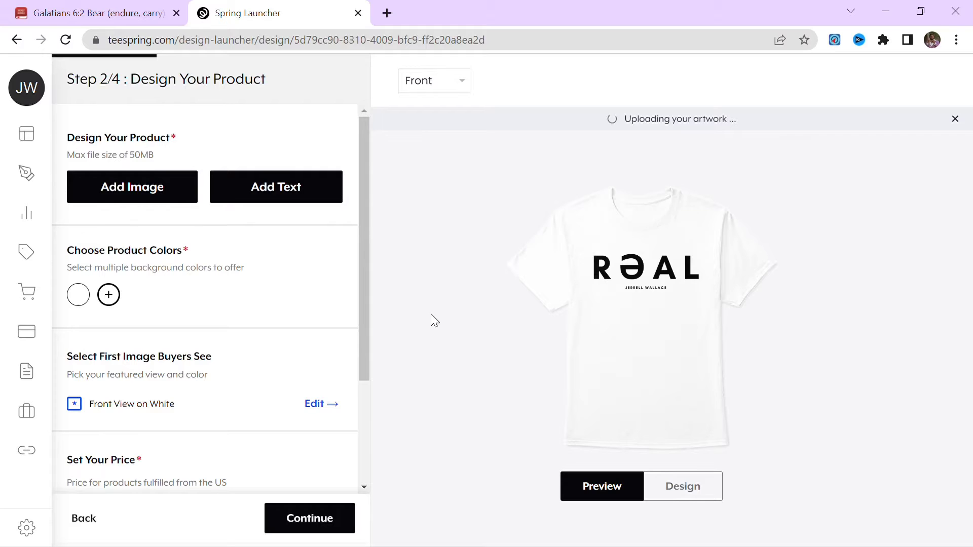
- Offer the Classic Tee in all available background colors and confirm the selection
{"action": "left_click", "coordinate": [108, 296]}
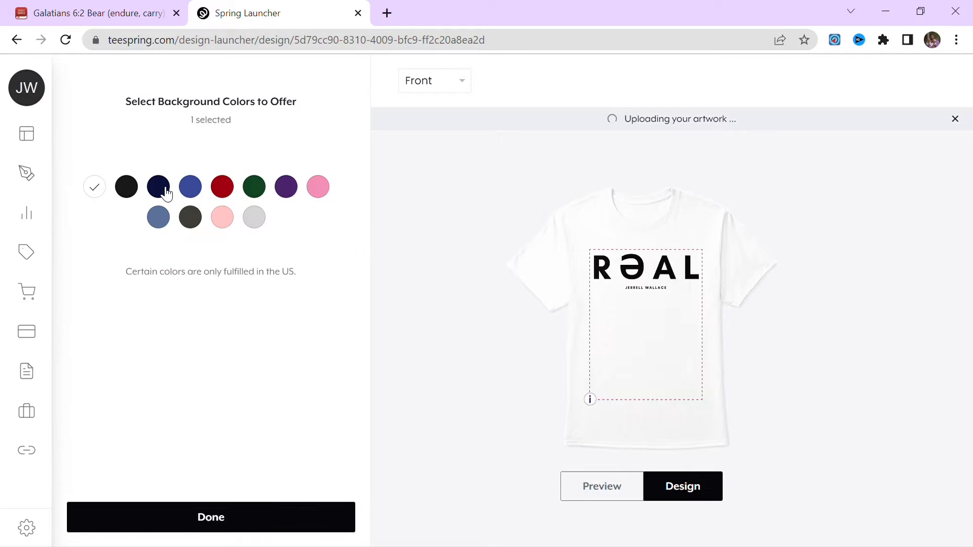
{"action": "left_click", "coordinate": [163, 188]}
{"action": "left_click", "coordinate": [192, 187]}
{"action": "left_click", "coordinate": [222, 187]}
{"action": "left_click", "coordinate": [254, 186]}
{"action": "left_click", "coordinate": [286, 187]}
{"action": "left_click", "coordinate": [322, 187]}
{"action": "left_click", "coordinate": [261, 221]}
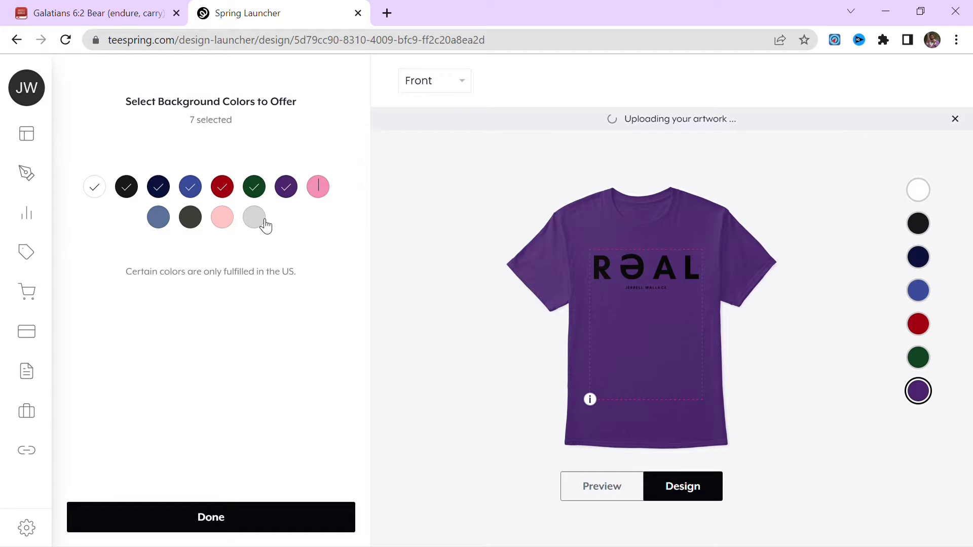
{"action": "left_click", "coordinate": [222, 217]}
{"action": "left_click", "coordinate": [191, 217]}
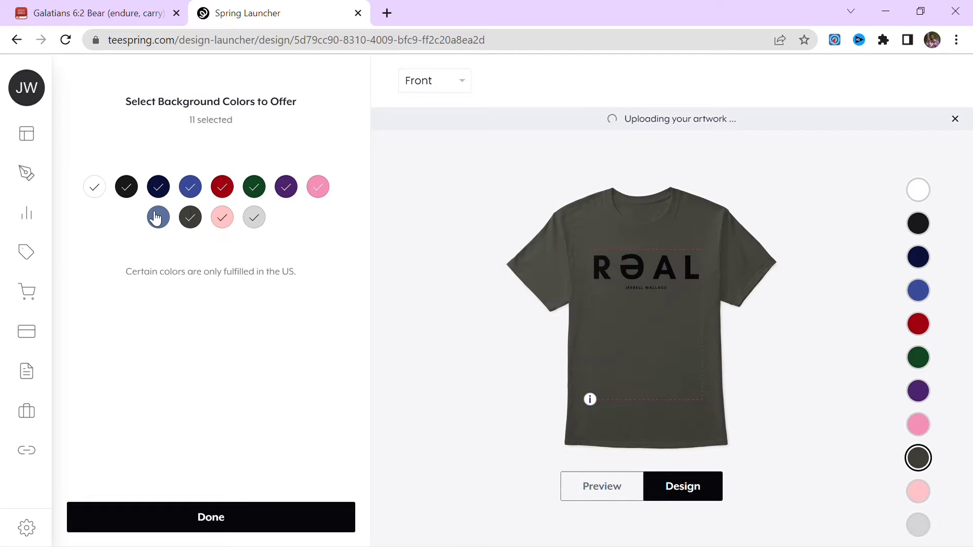
{"action": "left_click", "coordinate": [157, 217]}
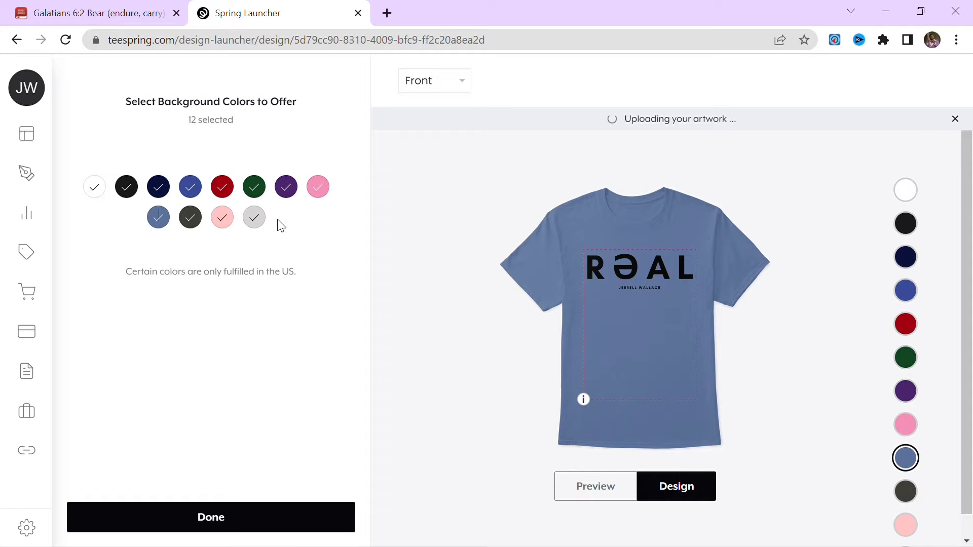
{"action": "left_click", "coordinate": [190, 228]}
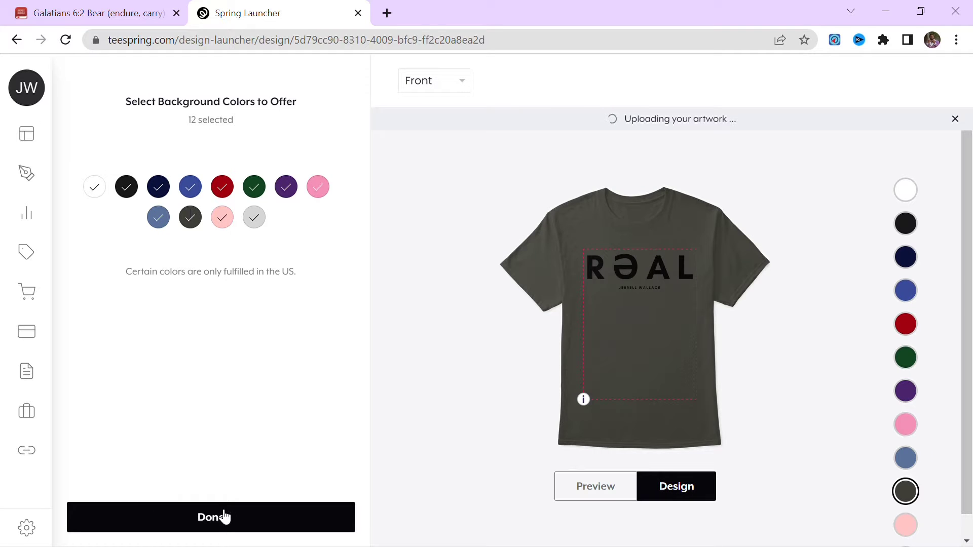
{"action": "left_click", "coordinate": [225, 517]}
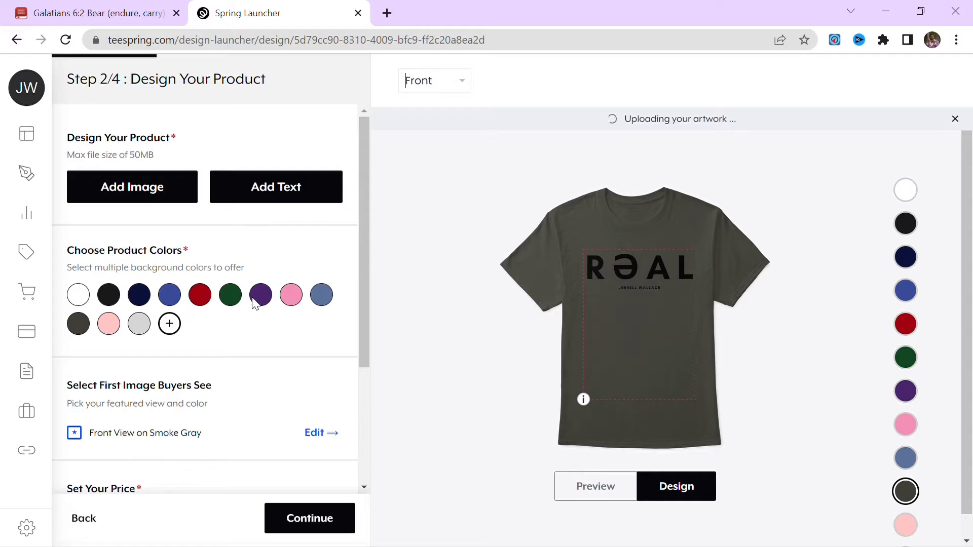
- Set the Classic Tee's price to $21.99 for US fulfilment and €29.99 for EU fulfilment
{"action": "scroll", "coordinate": [197, 410], "scroll_direction": "down", "scroll_amount": 3}
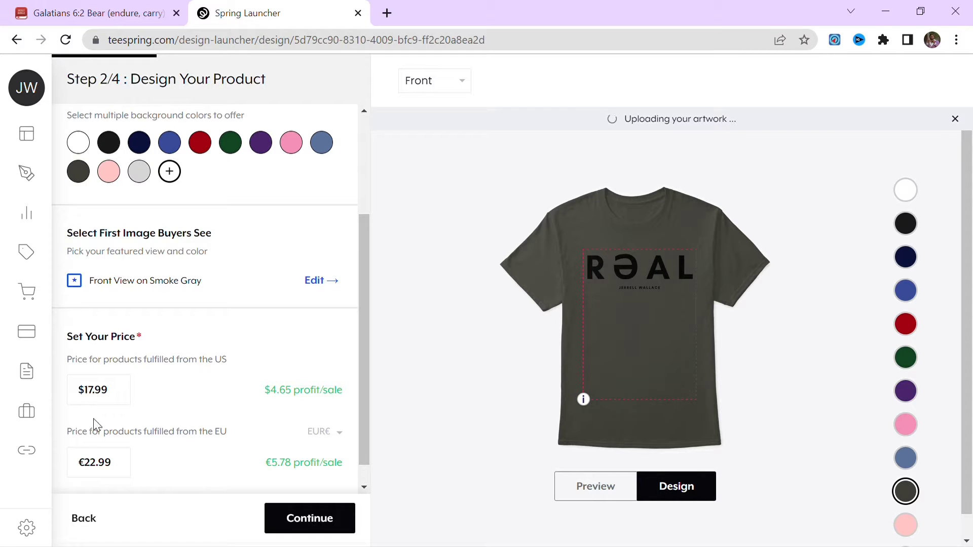
{"action": "scroll", "coordinate": [102, 416], "scroll_direction": "down", "scroll_amount": 1}
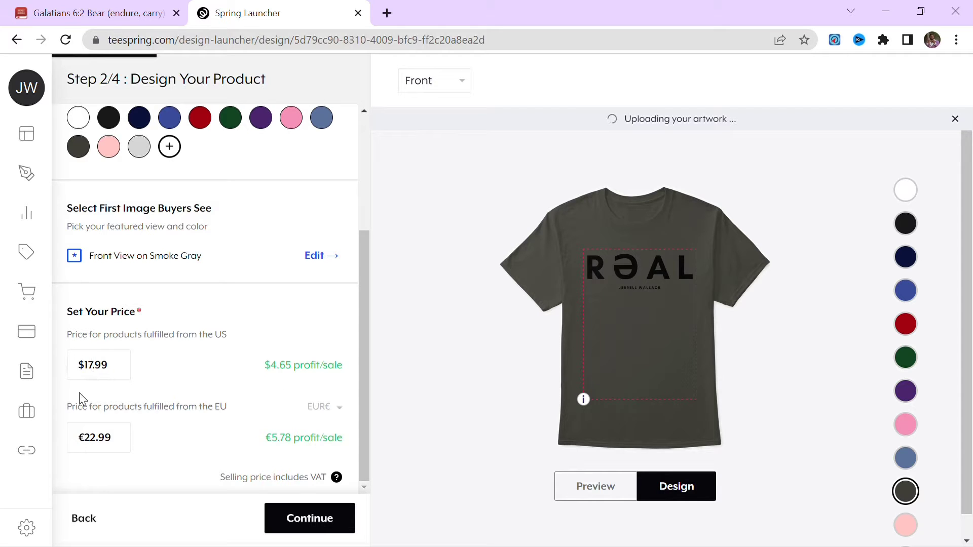
{"action": "key", "text": "BackSpace"}
{"action": "key", "text": "BackSpace"}
{"action": "type", "text": "21"}
{"action": "left_click", "coordinate": [91, 438]}
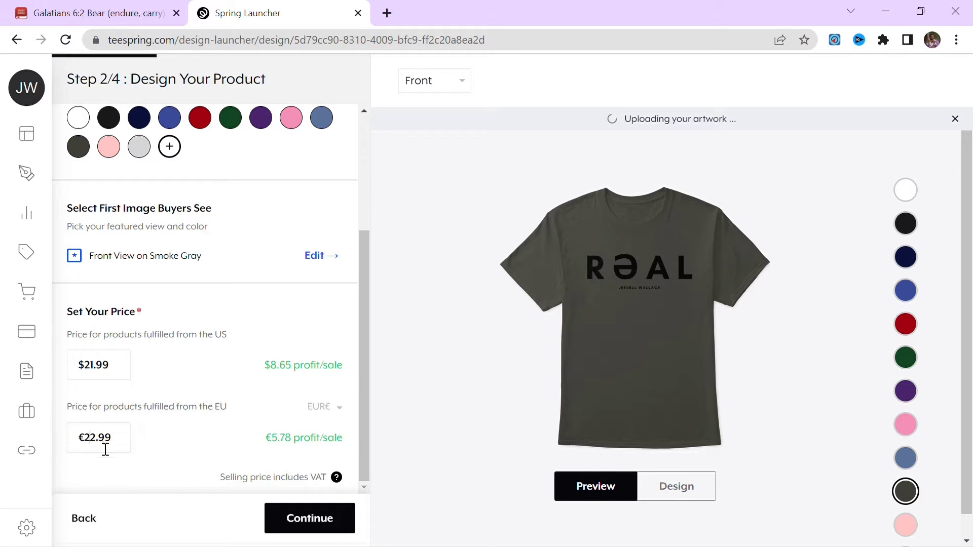
{"action": "key", "text": "BackSpace"}
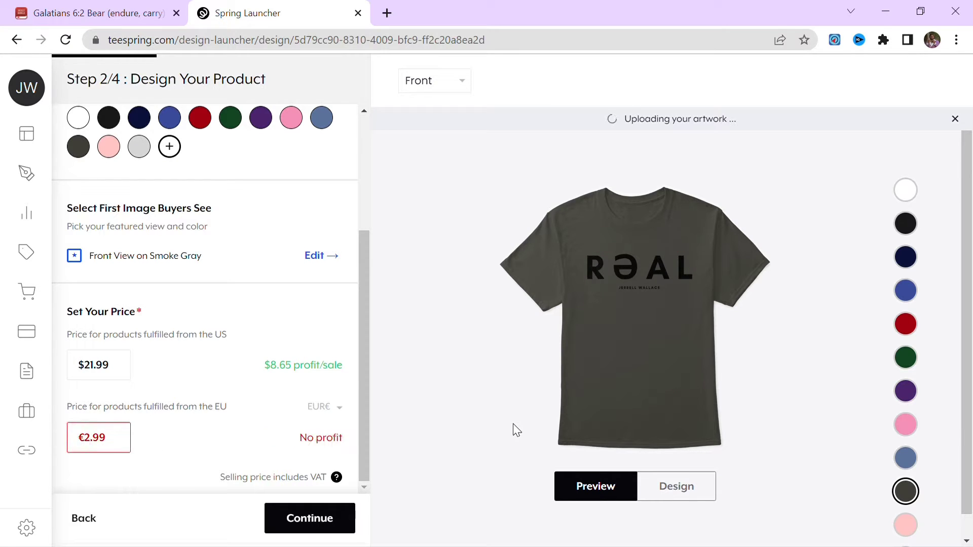
{"action": "type", "text": "9"}
{"action": "key", "text": "BackSpace"}
{"action": "type", "text": "9"}
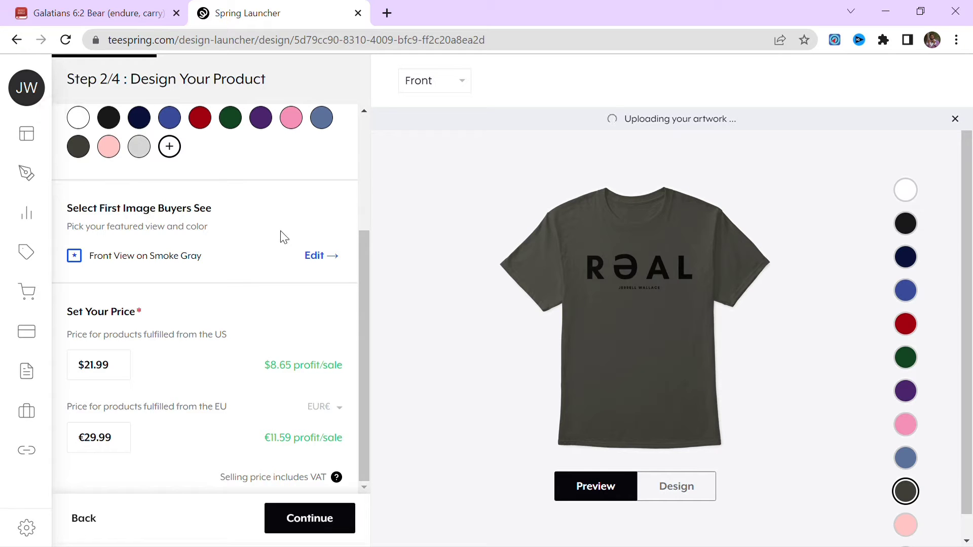
- Make the front view on White the first image buyers see and proceed to adding more products
{"action": "left_click", "coordinate": [325, 269]}
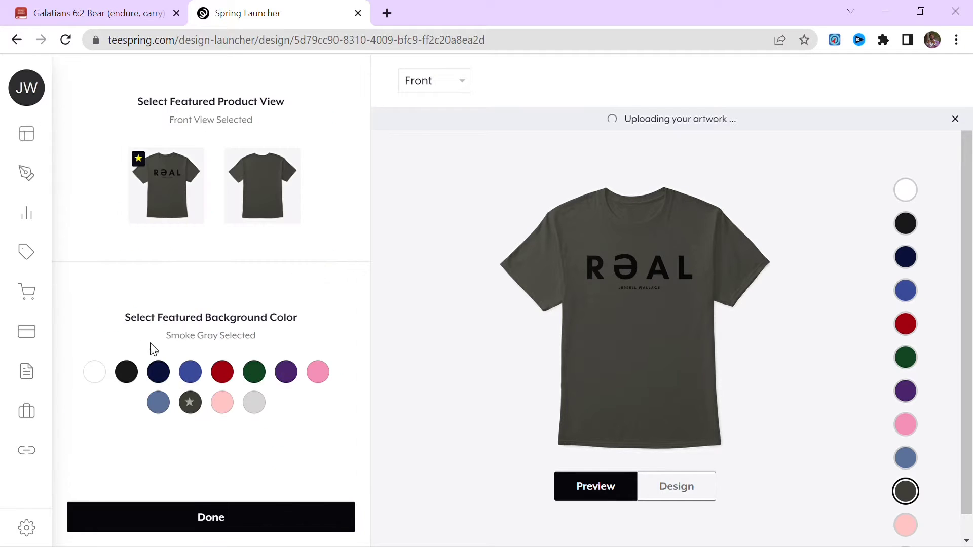
{"action": "left_click", "coordinate": [93, 373]}
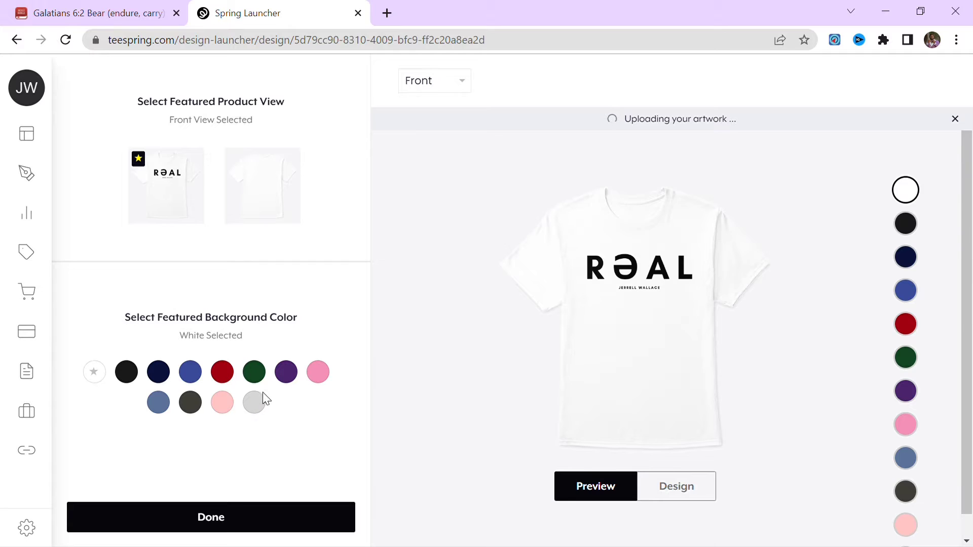
{"action": "left_click", "coordinate": [259, 397]}
{"action": "left_click", "coordinate": [96, 384]}
{"action": "left_click", "coordinate": [210, 522]}
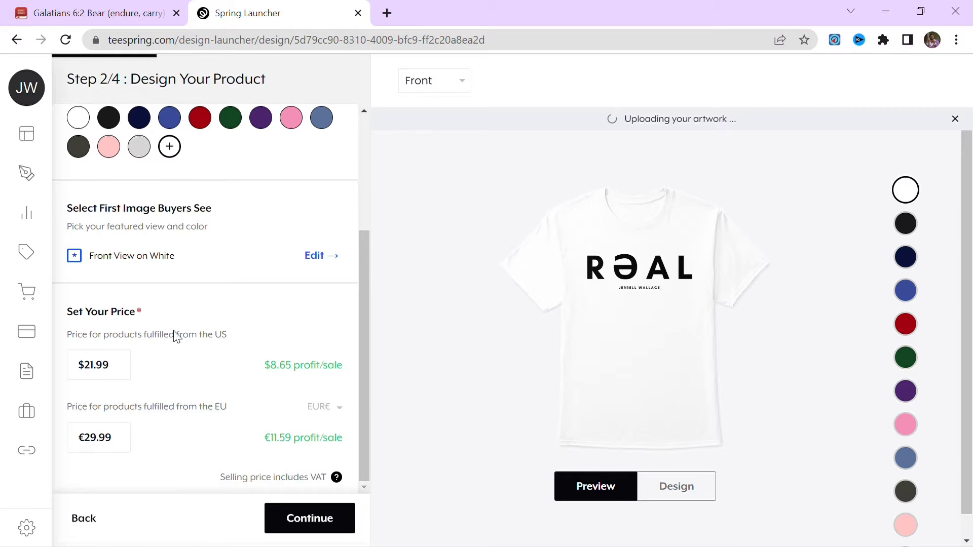
{"action": "left_click", "coordinate": [307, 514]}
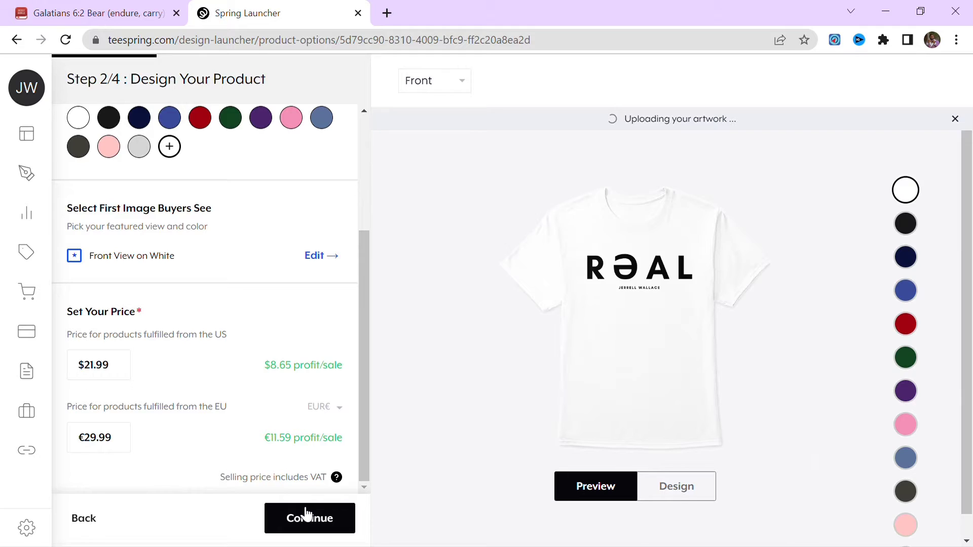
- Add the Classic Pullover Hoodie from the Men styles and open its design for editing
{"action": "scroll", "coordinate": [900, 226], "scroll_direction": "down", "scroll_amount": 2}
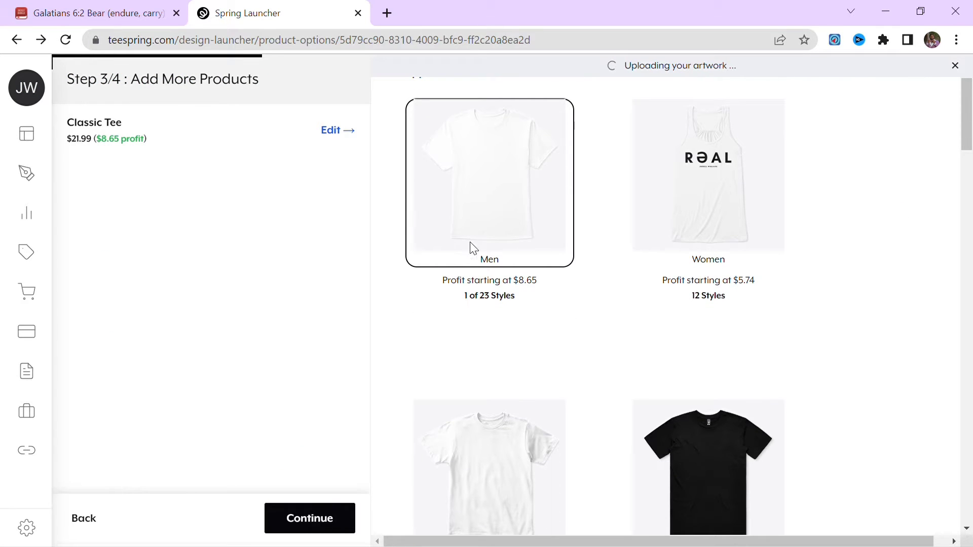
{"action": "scroll", "coordinate": [434, 395], "scroll_direction": "down", "scroll_amount": 3}
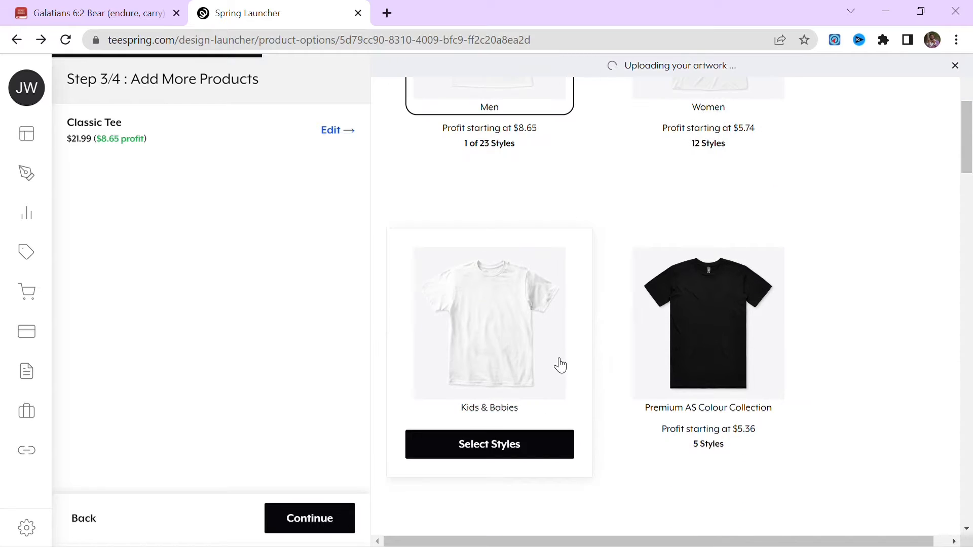
{"action": "scroll", "coordinate": [489, 223], "scroll_direction": "up", "scroll_amount": 3}
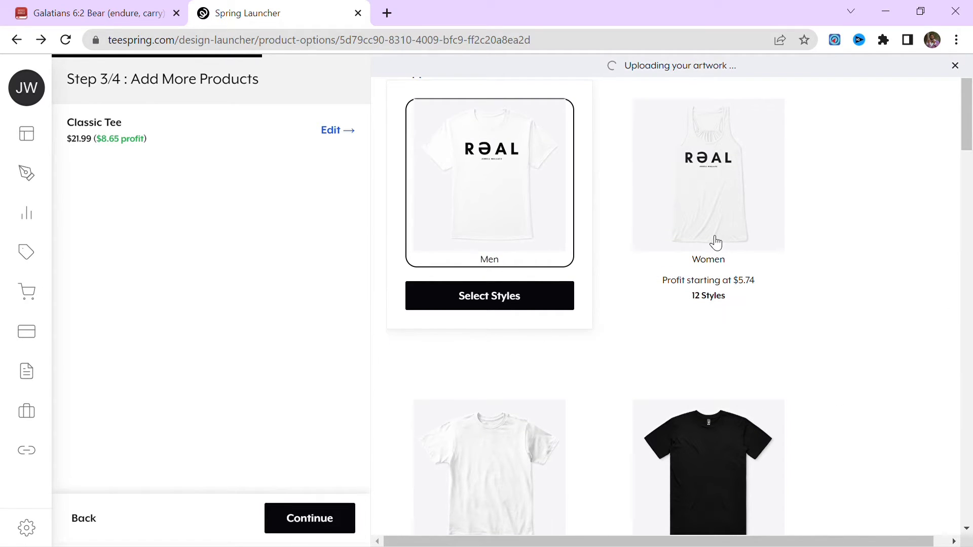
{"action": "left_click", "coordinate": [499, 309]}
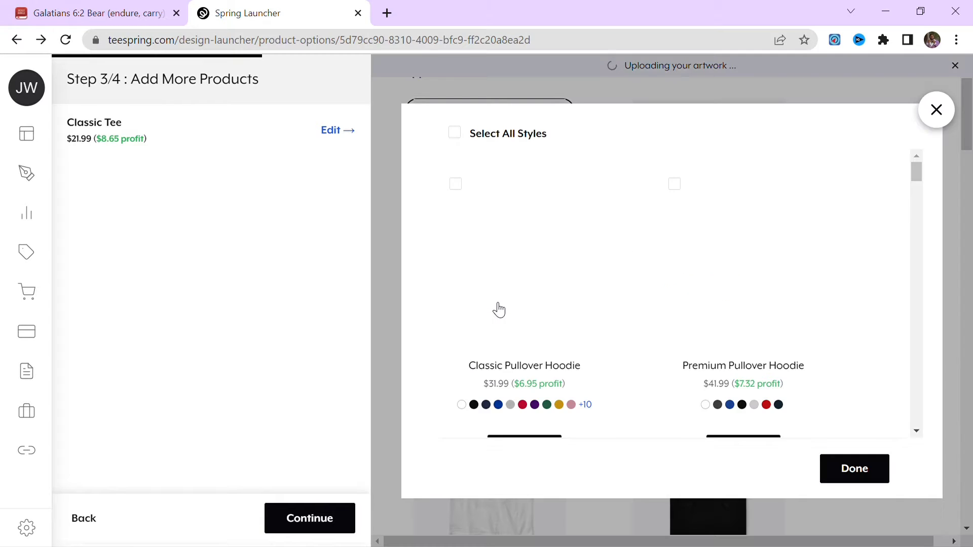
{"action": "left_click", "coordinate": [461, 318]}
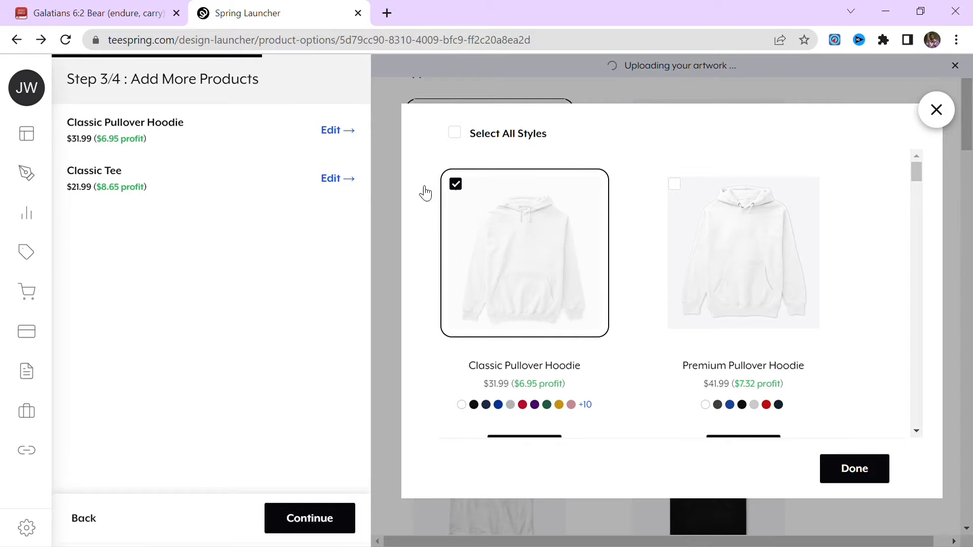
{"action": "scroll", "coordinate": [532, 360], "scroll_direction": "down", "scroll_amount": 1}
{"action": "left_click", "coordinate": [541, 377]}
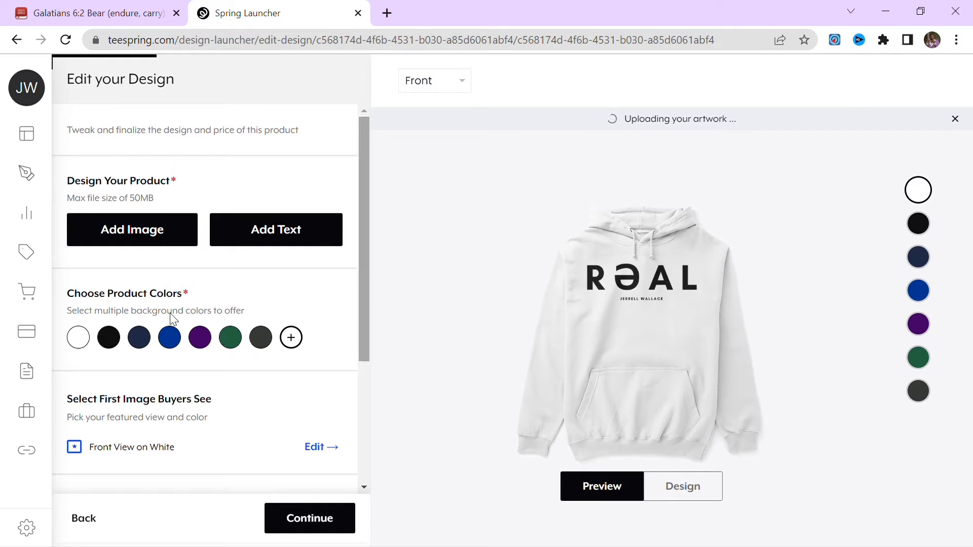
- Offer the Classic Pullover Hoodie in all available background colors and return to its design preview
{"action": "left_click", "coordinate": [321, 446]}
{"action": "left_click", "coordinate": [304, 516]}
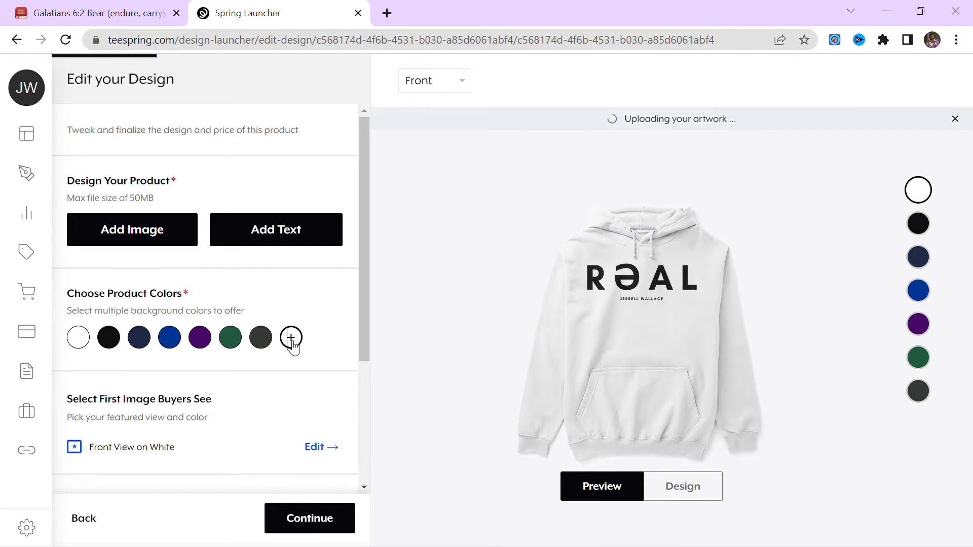
{"action": "left_click", "coordinate": [291, 341]}
{"action": "left_click", "coordinate": [222, 196]}
{"action": "left_click", "coordinate": [258, 192]}
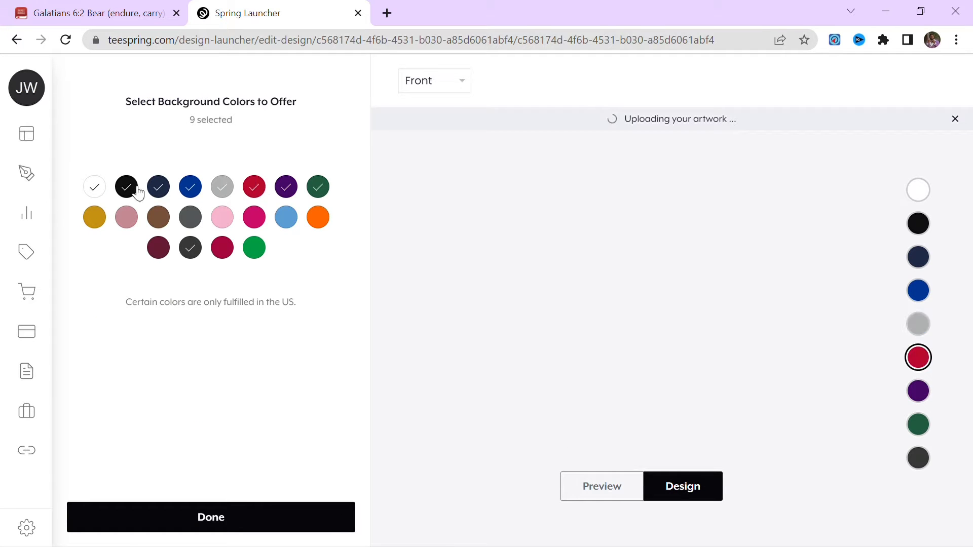
{"action": "left_click", "coordinate": [95, 217]}
{"action": "left_click", "coordinate": [126, 217]}
{"action": "left_click", "coordinate": [158, 217]}
{"action": "left_click", "coordinate": [190, 217]}
{"action": "left_click", "coordinate": [222, 216]}
{"action": "left_click", "coordinate": [254, 217]}
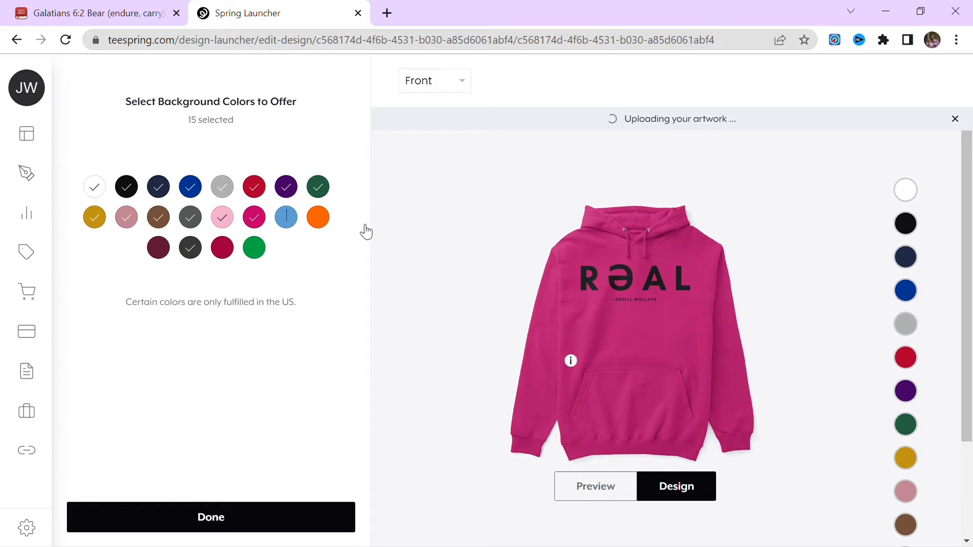
{"action": "left_click", "coordinate": [325, 221]}
{"action": "left_click", "coordinate": [256, 253]}
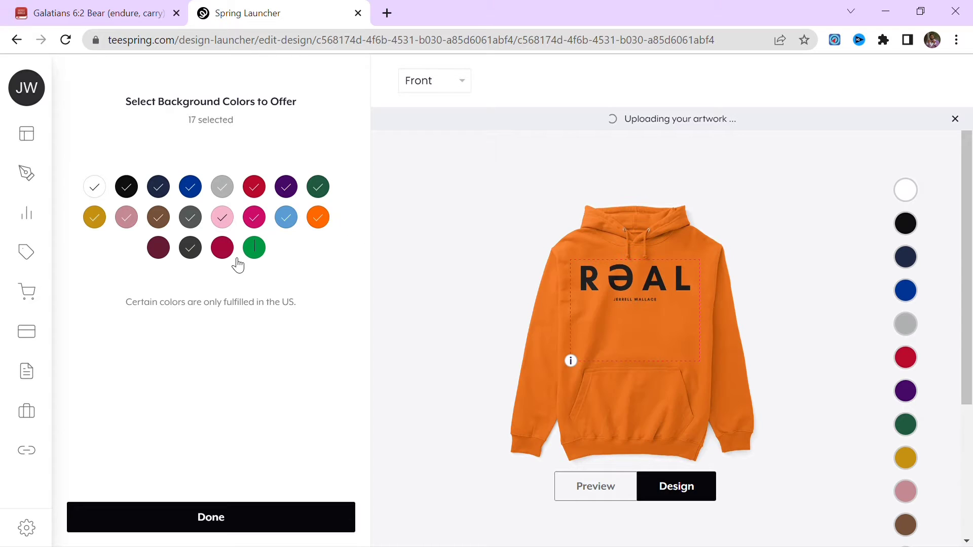
{"action": "left_click", "coordinate": [223, 251]}
{"action": "left_click", "coordinate": [167, 251]}
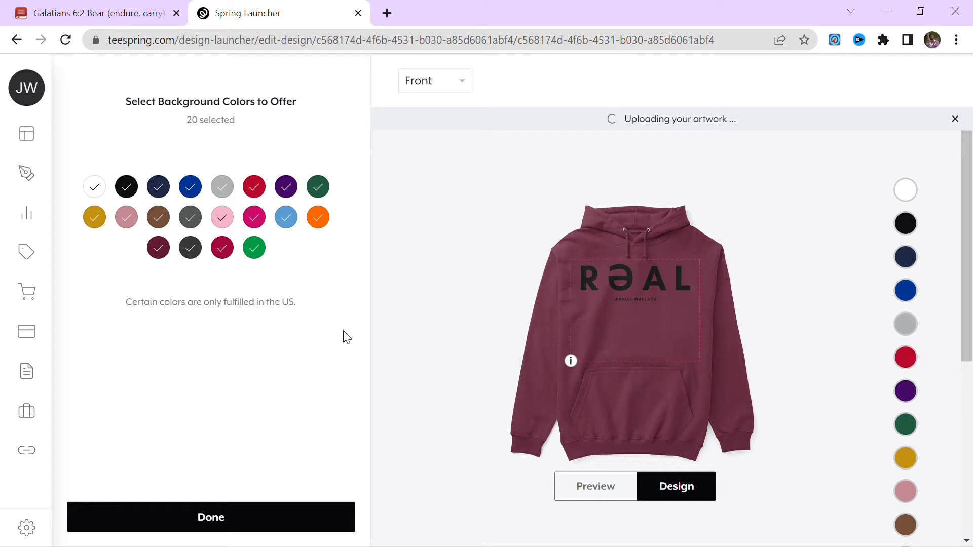
{"action": "left_click", "coordinate": [507, 494]}
{"action": "left_click", "coordinate": [590, 494]}
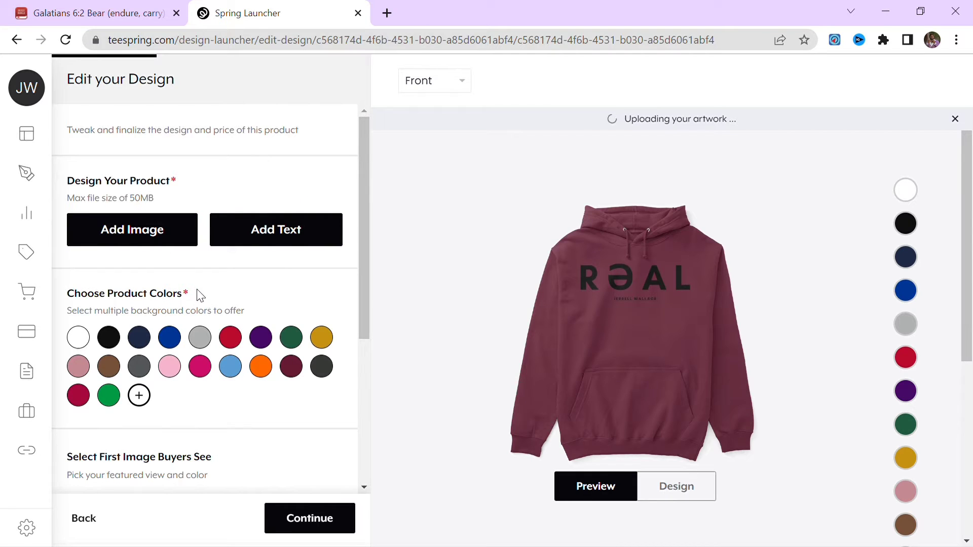
- Set the hoodie's price to $35.99 for US fulfilment and €49.99 for EU fulfilment
{"action": "scroll", "coordinate": [144, 272], "scroll_direction": "down", "scroll_amount": 5}
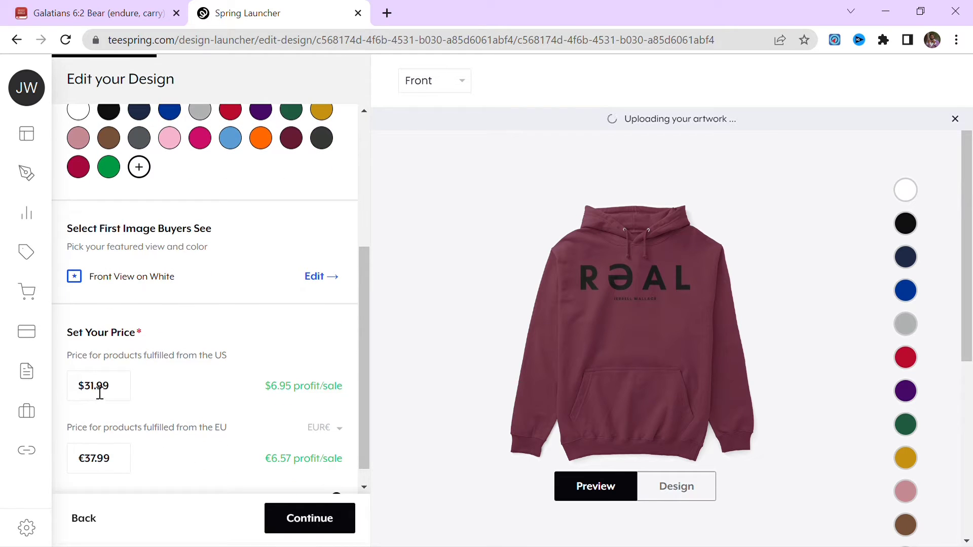
{"action": "key", "text": "BackSpace"}
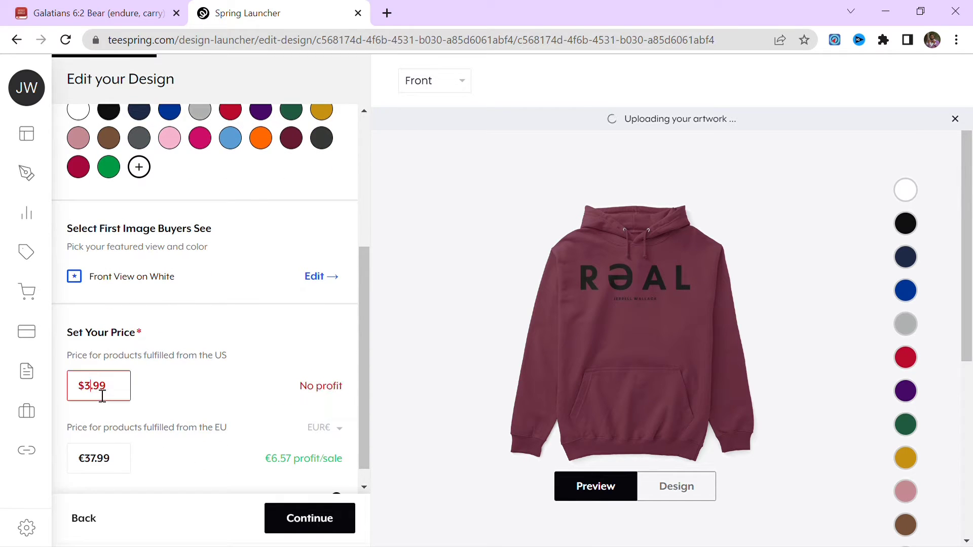
{"action": "type", "text": "5"}
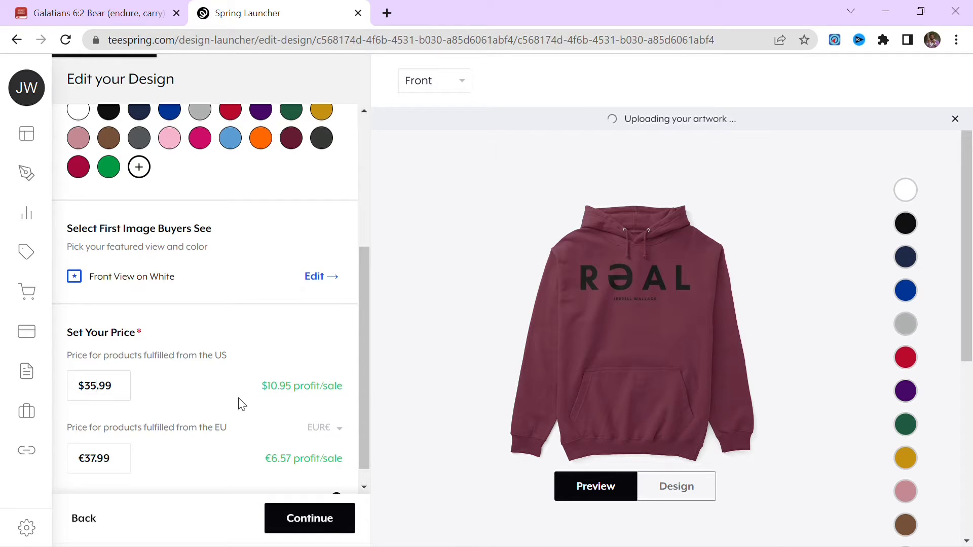
{"action": "scroll", "coordinate": [216, 405], "scroll_direction": "up", "scroll_amount": 2}
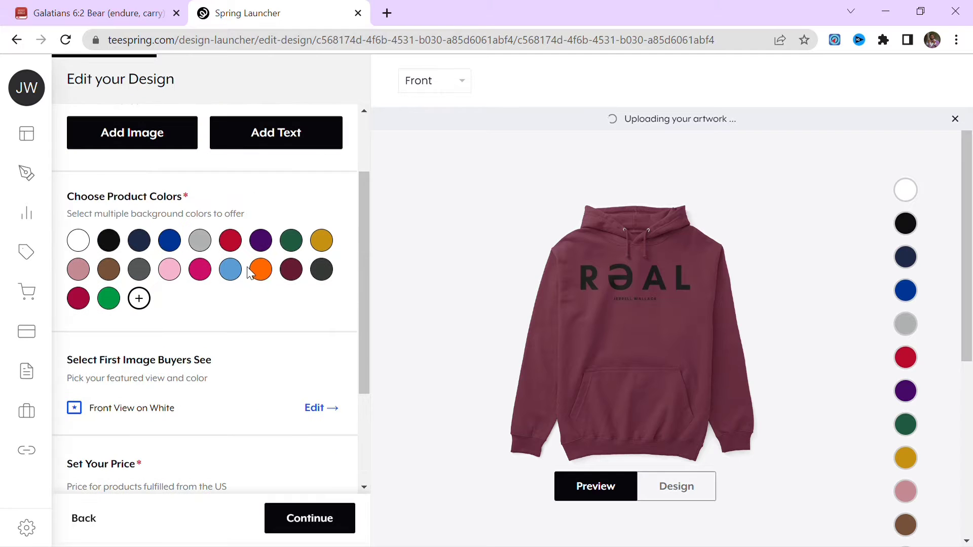
{"action": "scroll", "coordinate": [236, 334], "scroll_direction": "down", "scroll_amount": 3}
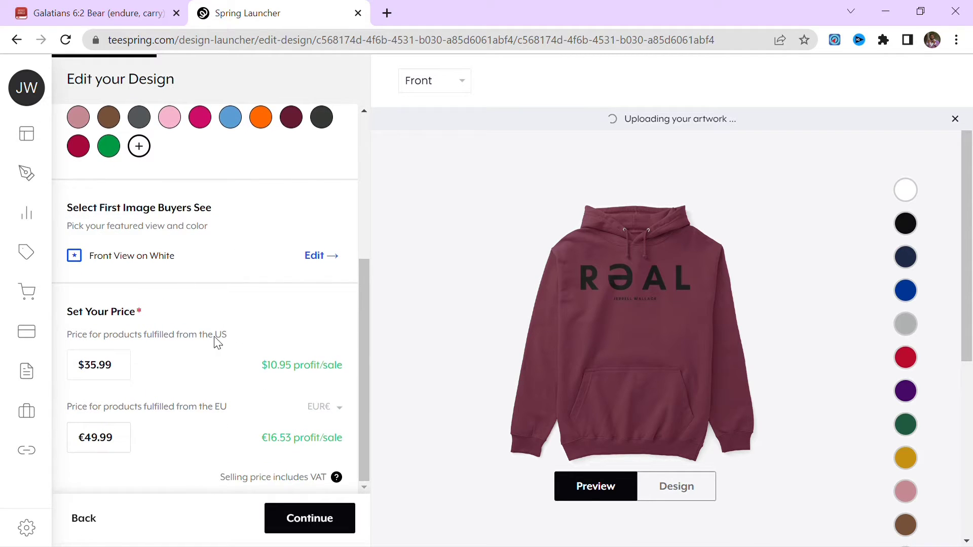
- Review the hoodie's colors and prices, accept them, and continue to adding the products to the store
{"action": "scroll", "coordinate": [214, 330], "scroll_direction": "up", "scroll_amount": 3}
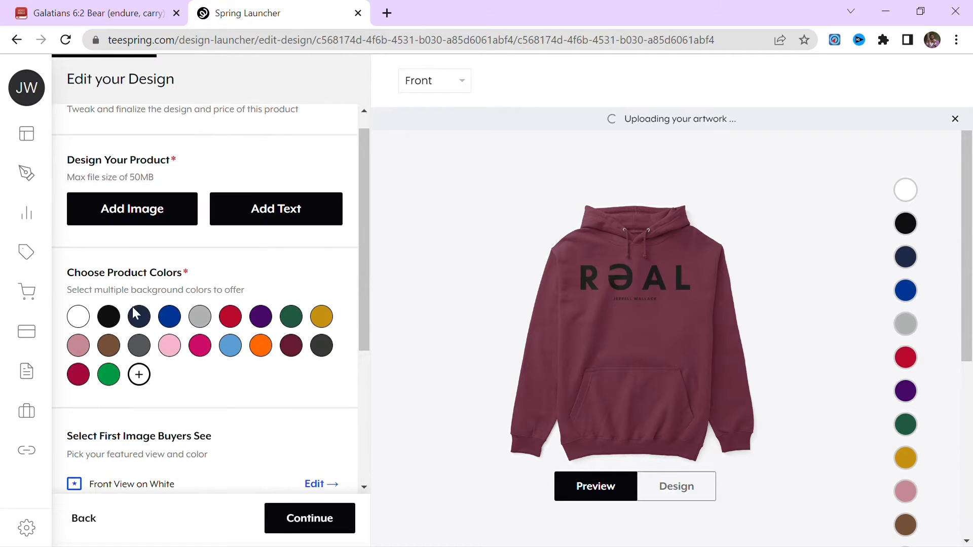
{"action": "scroll", "coordinate": [152, 337], "scroll_direction": "down", "scroll_amount": 3}
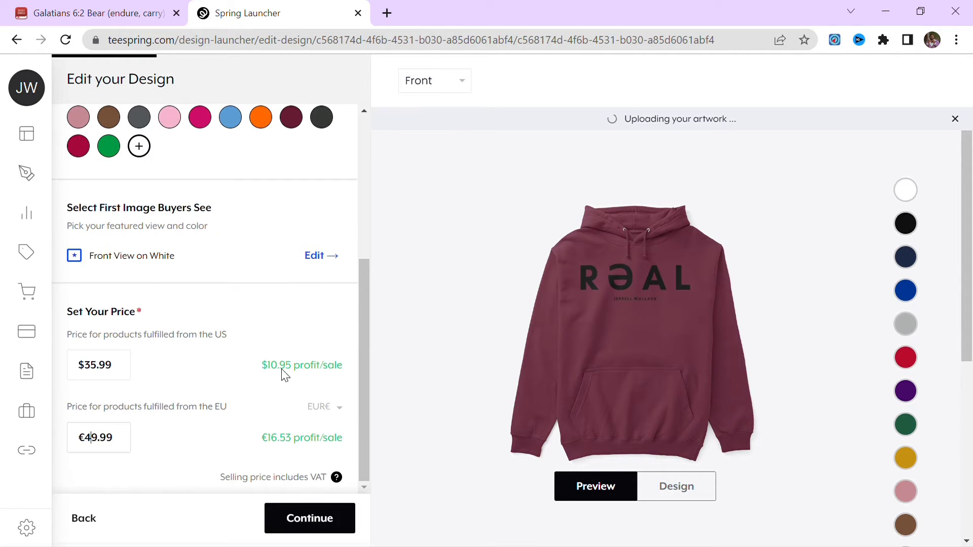
{"action": "left_click", "coordinate": [341, 516]}
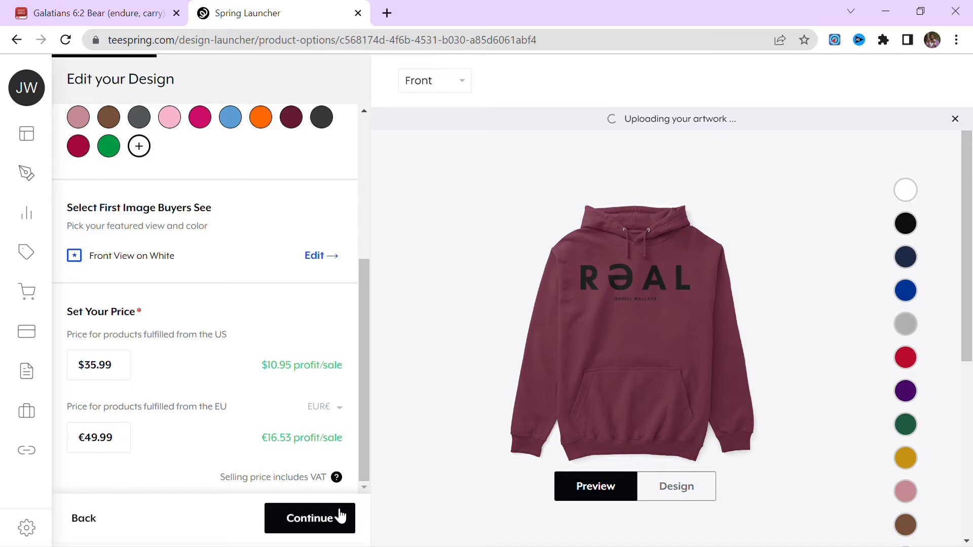
{"action": "left_click", "coordinate": [338, 517]}
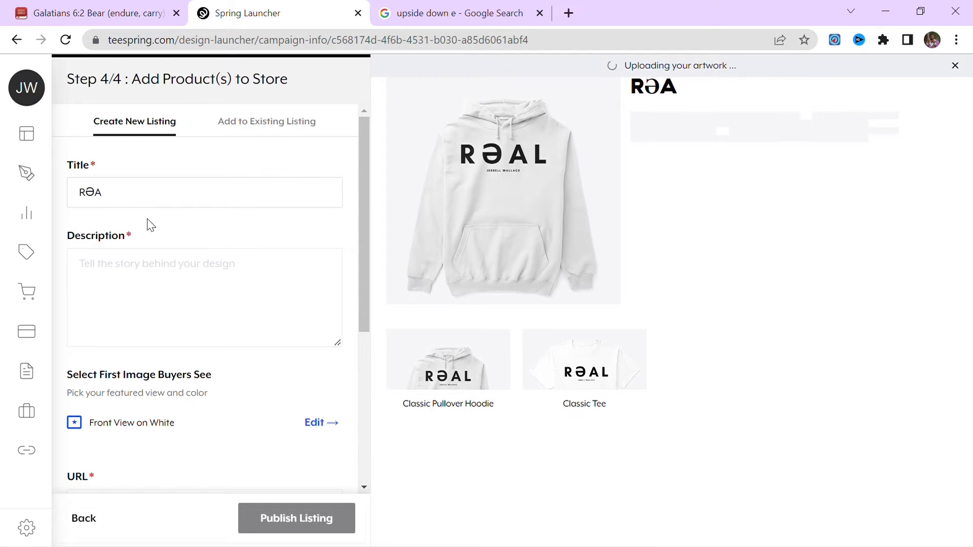
- Title the new listing "RƏAL CLASSIC" and describe it as "Classic hoodie for the streetwear fashionist."
{"action": "type", "text": "CLASSIC"}
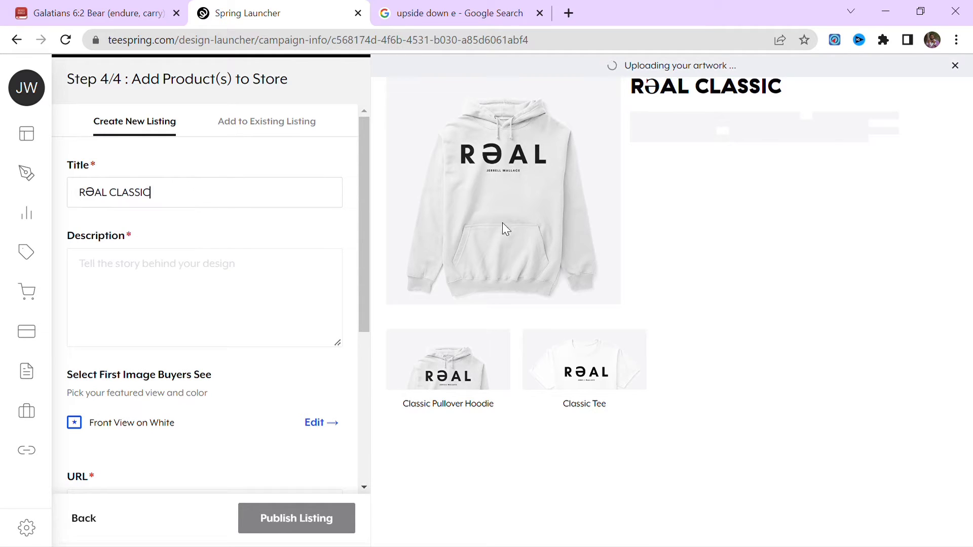
{"action": "left_click", "coordinate": [126, 288]}
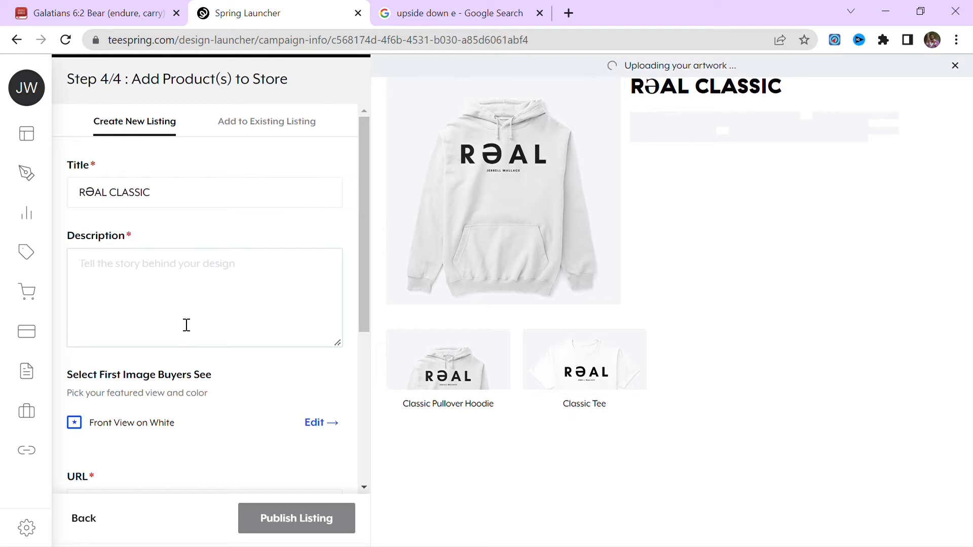
{"action": "type", "text": "Classic hoodie for the streetwear fashionist."}
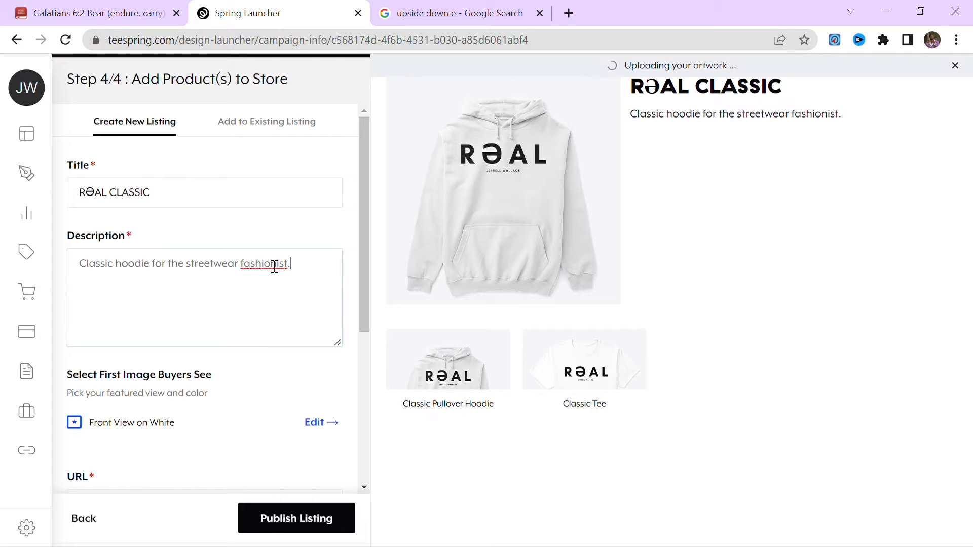
- Check the listing's URL, visibility and store settings, and publish the listing
{"action": "scroll", "coordinate": [243, 303], "scroll_direction": "down", "scroll_amount": 5}
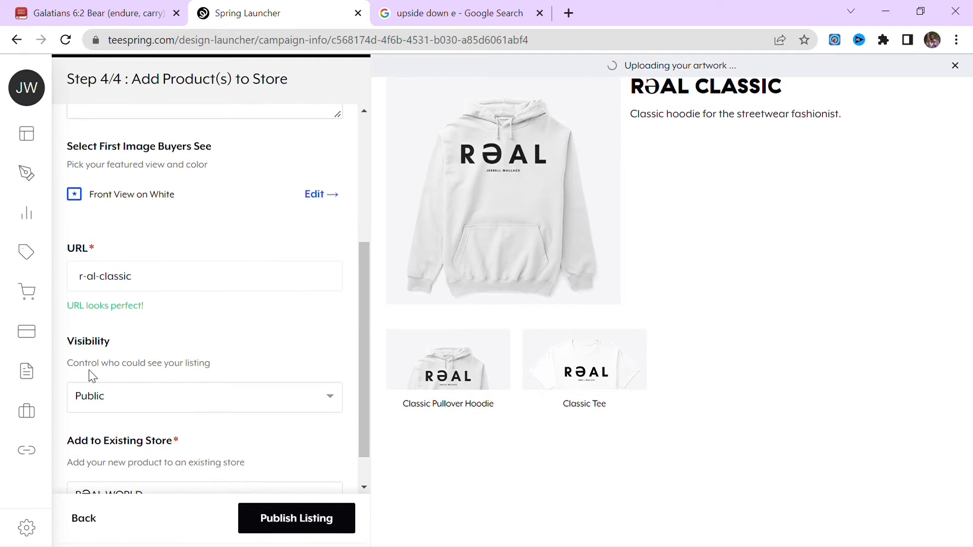
{"action": "scroll", "coordinate": [152, 293], "scroll_direction": "down", "scroll_amount": 1}
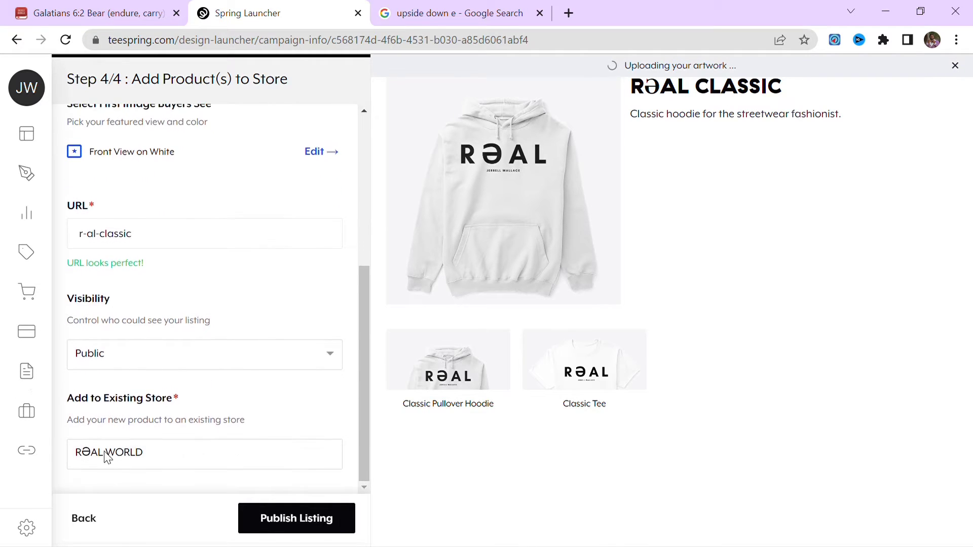
{"action": "left_click", "coordinate": [294, 522]}
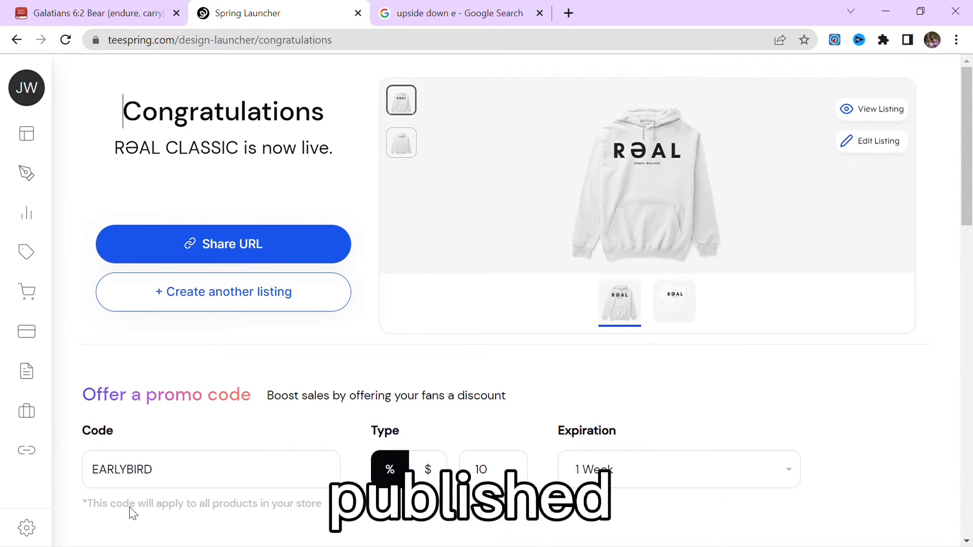
- Set the discount of the offered promo code to 15 percent
{"action": "scroll", "coordinate": [428, 495], "scroll_direction": "down", "scroll_amount": 4}
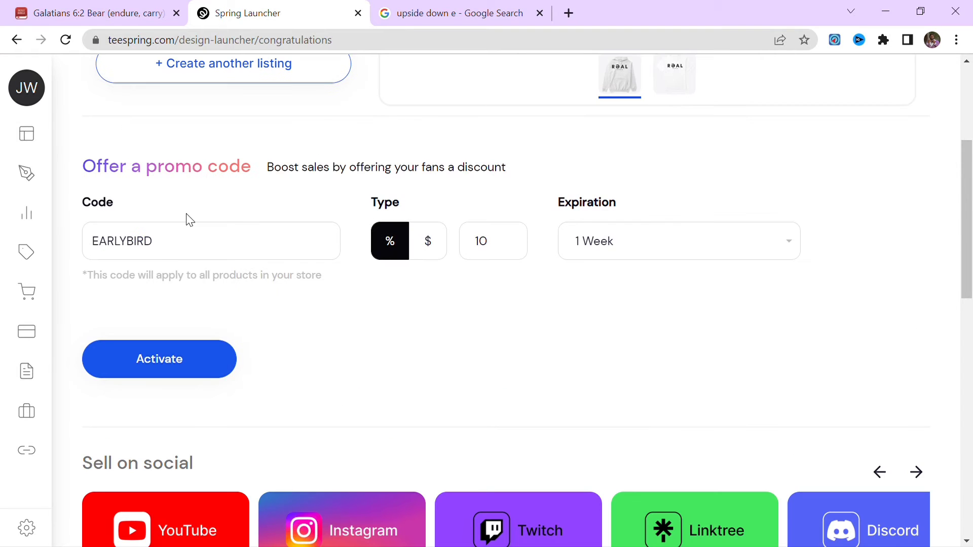
{"action": "double_click", "coordinate": [227, 261]}
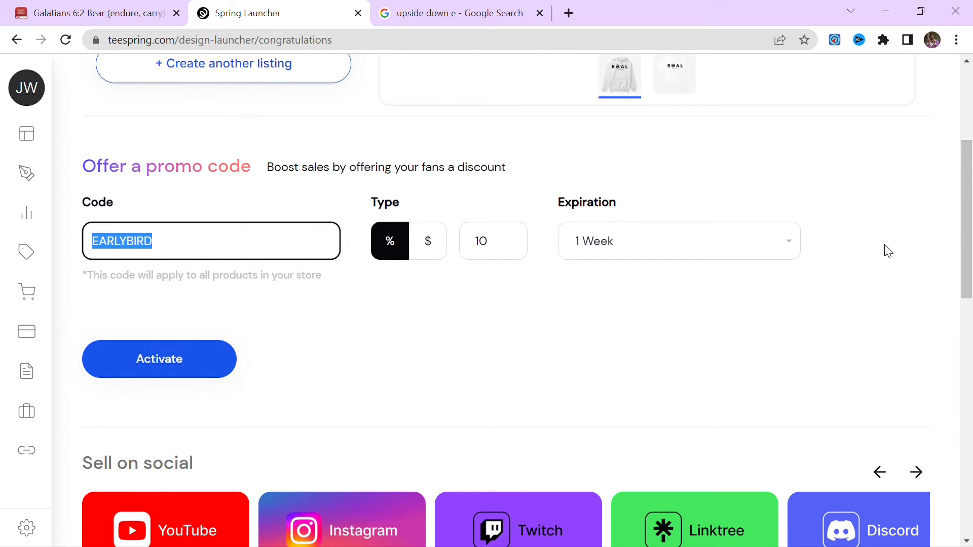
{"action": "left_click", "coordinate": [505, 237]}
{"action": "left_click", "coordinate": [505, 236]}
{"action": "left_click", "coordinate": [506, 236]}
{"action": "left_click", "coordinate": [505, 236]}
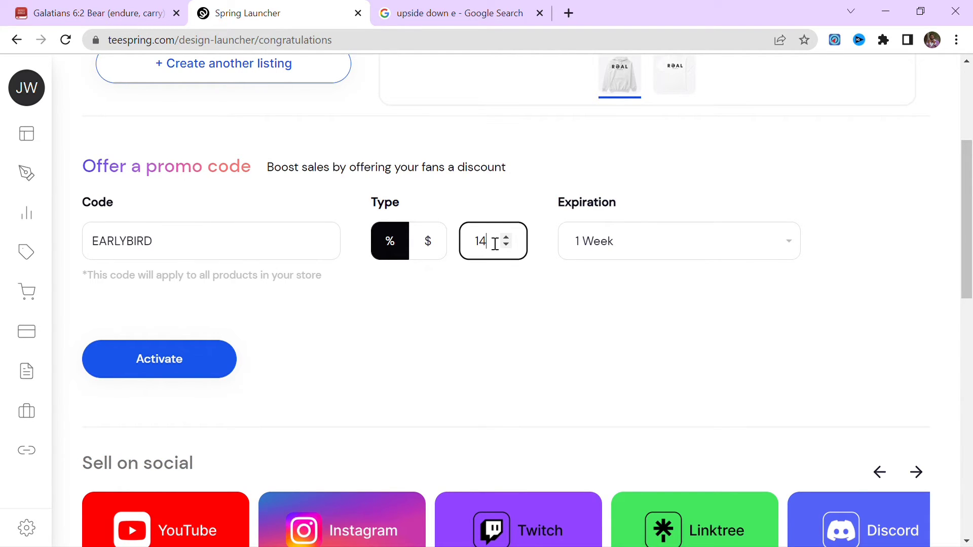
{"action": "left_click", "coordinate": [505, 236]}
- Change the promo code to FIRSTWEEK and activate the promotion
{"action": "left_click", "coordinate": [231, 252]}
{"action": "key", "text": "ctrl+a"}
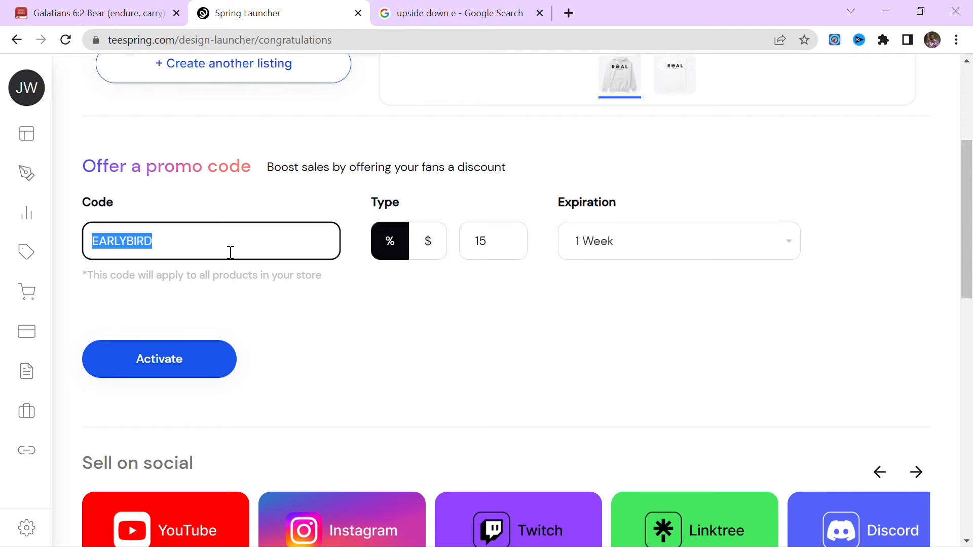
{"action": "type", "text": "F"}
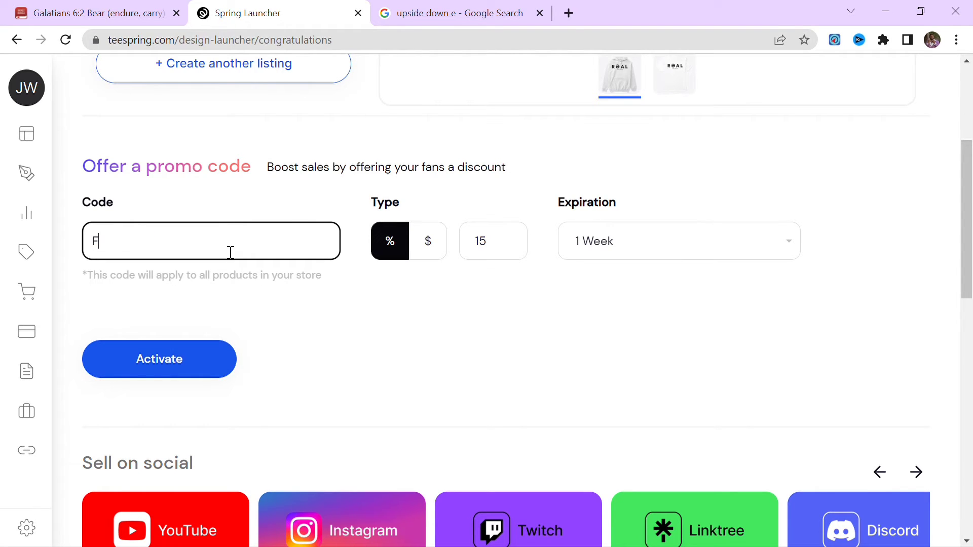
{"action": "type", "text": "IRSTWEEK"}
{"action": "left_click", "coordinate": [164, 364]}
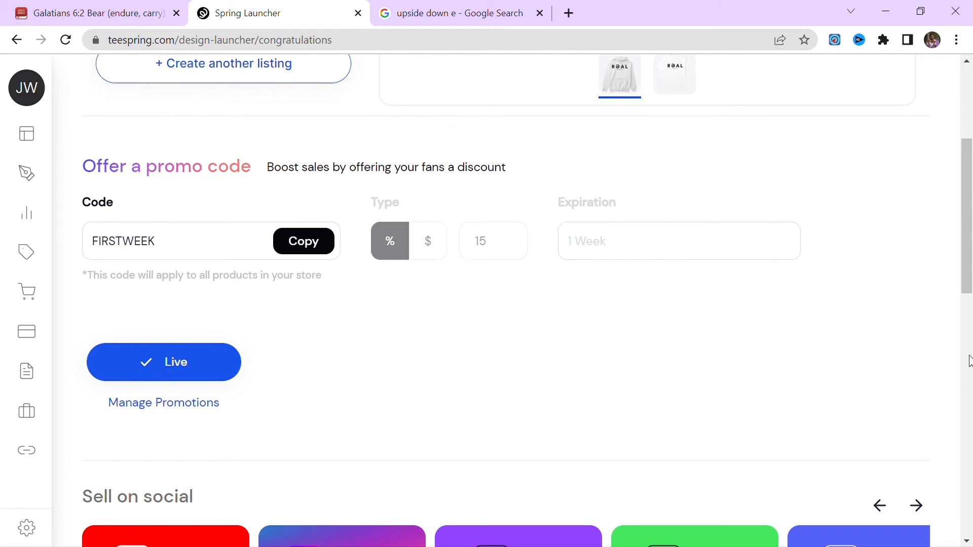
{"action": "scroll", "coordinate": [583, 306], "scroll_direction": "up", "scroll_amount": 5}
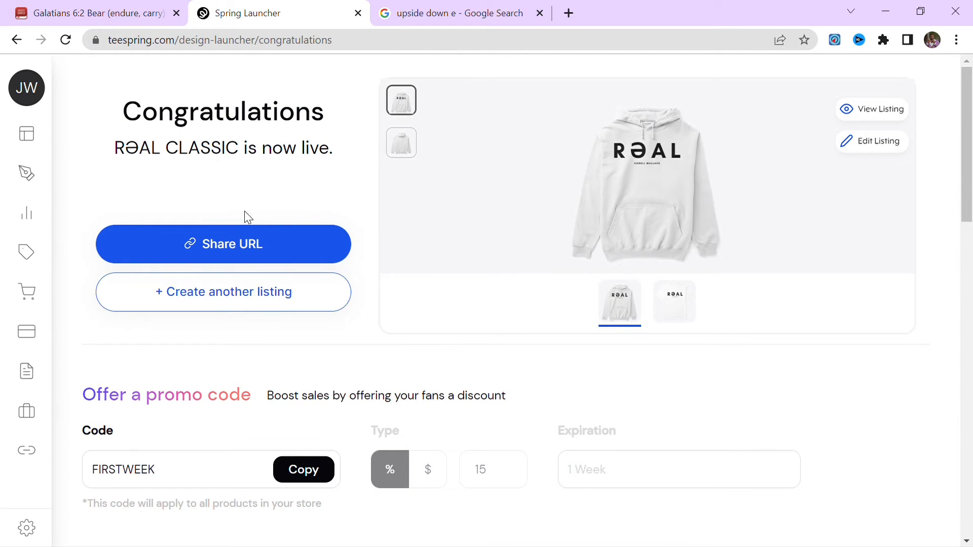
{"action": "scroll", "coordinate": [269, 258], "scroll_direction": "down", "scroll_amount": 2}
{"action": "scroll", "coordinate": [503, 287], "scroll_direction": "up", "scroll_amount": 2}
{"action": "scroll", "coordinate": [304, 417], "scroll_direction": "down", "scroll_amount": 3}
{"action": "scroll", "coordinate": [491, 418], "scroll_direction": "up", "scroll_amount": 3}
- Open the realworldmerch.com storefront in the other browser tab and look through its product listings
{"action": "left_click", "coordinate": [481, 17]}
{"action": "left_click", "coordinate": [475, 41]}
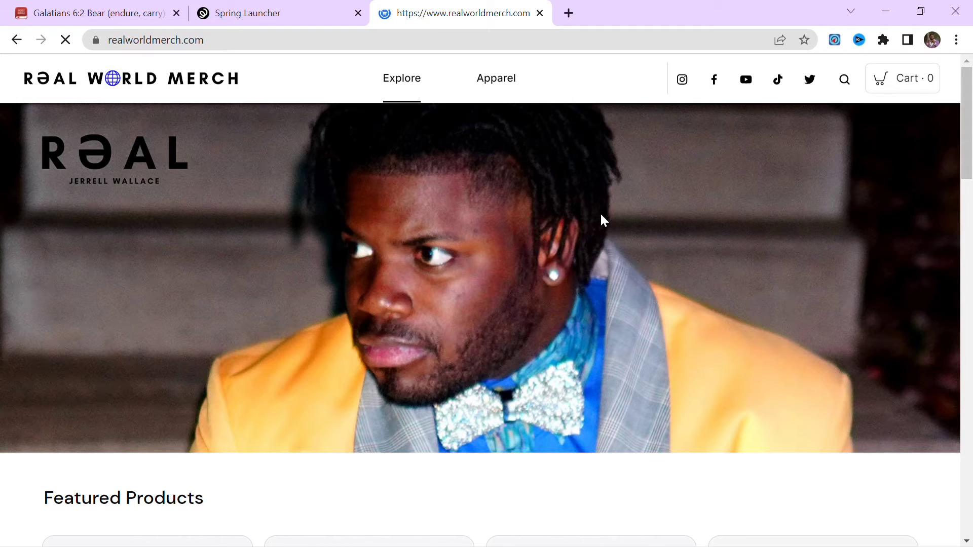
{"action": "scroll", "coordinate": [601, 214], "scroll_direction": "down", "scroll_amount": 10}
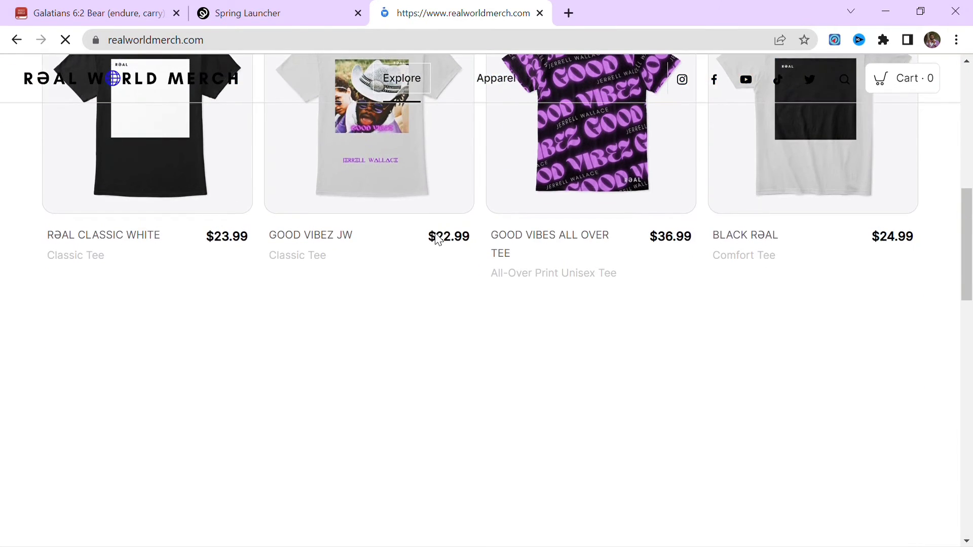
{"action": "scroll", "coordinate": [434, 237], "scroll_direction": "up", "scroll_amount": 3}
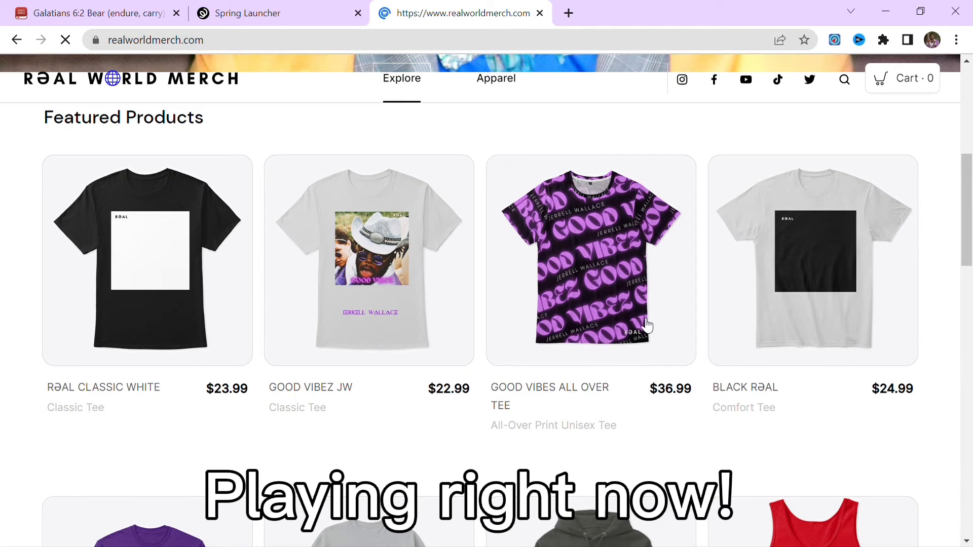
{"action": "scroll", "coordinate": [575, 360], "scroll_direction": "up", "scroll_amount": 6}
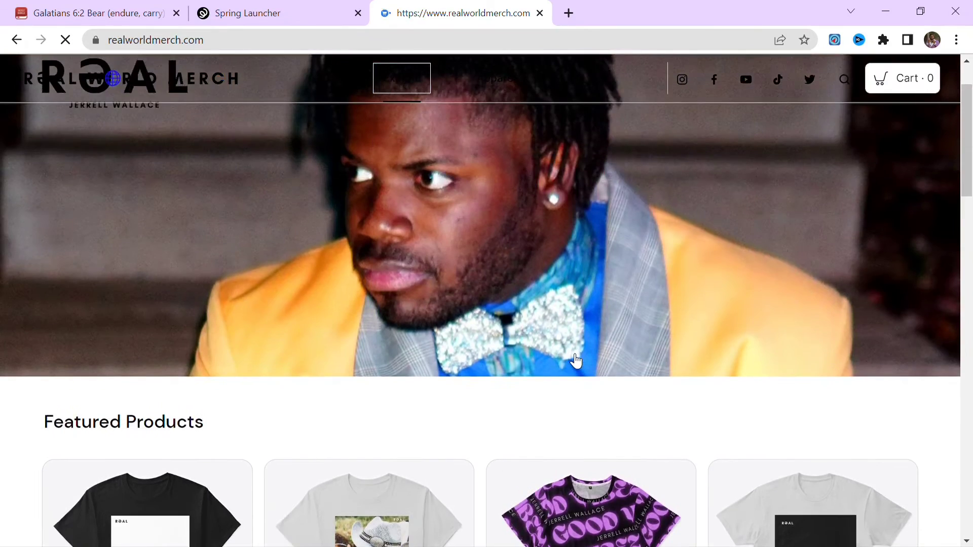
{"action": "scroll", "coordinate": [576, 360], "scroll_direction": "down", "scroll_amount": 13}
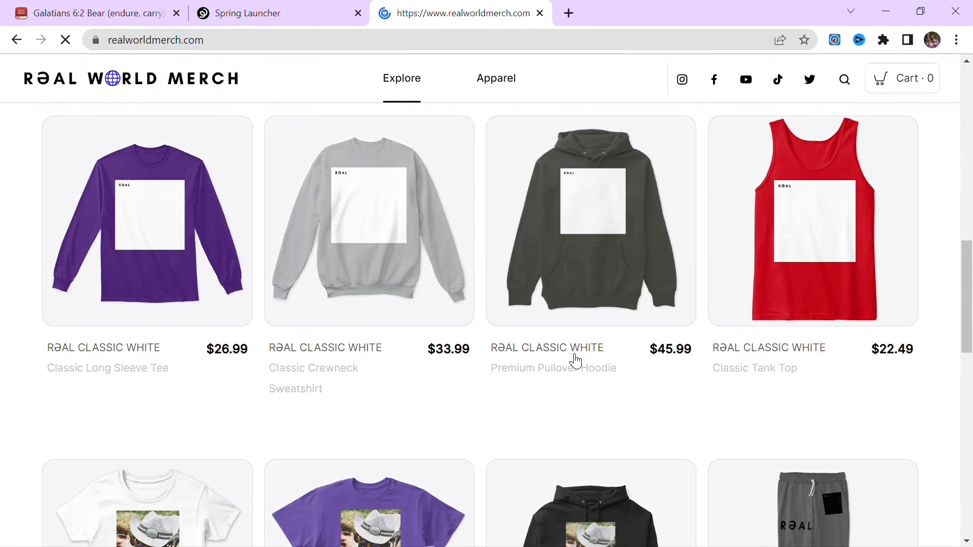
{"action": "scroll", "coordinate": [539, 337], "scroll_direction": "down", "scroll_amount": 6}
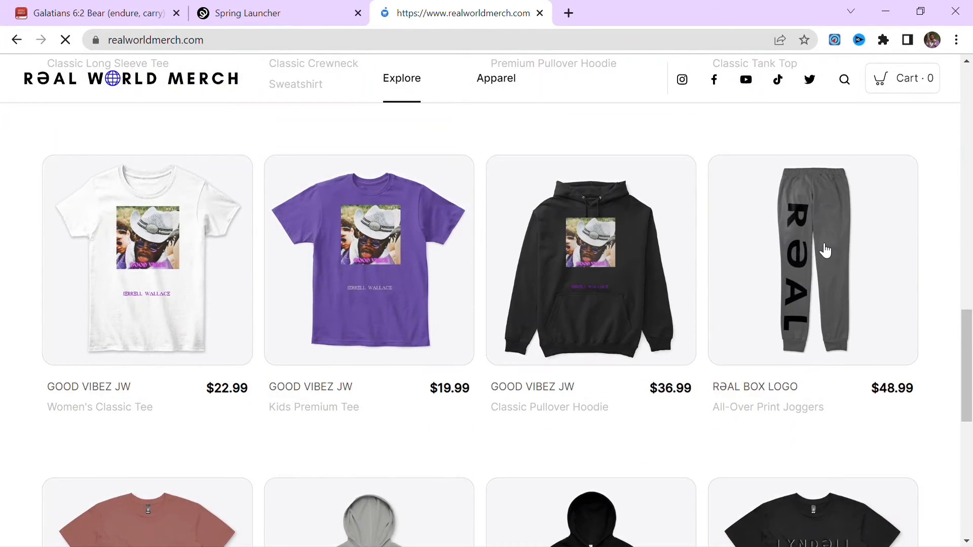
{"action": "scroll", "coordinate": [232, 317], "scroll_direction": "down", "scroll_amount": 3}
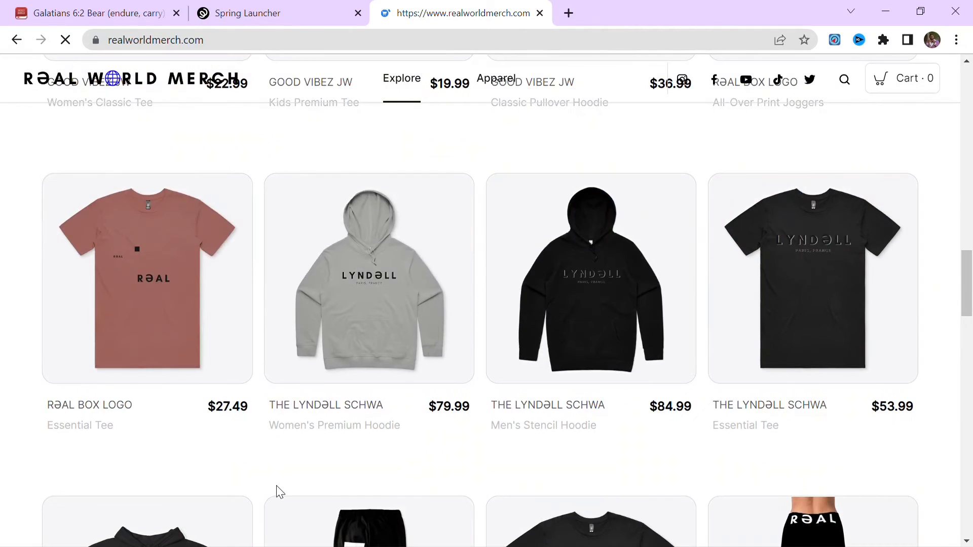
{"action": "scroll", "coordinate": [124, 476], "scroll_direction": "down", "scroll_amount": 15}
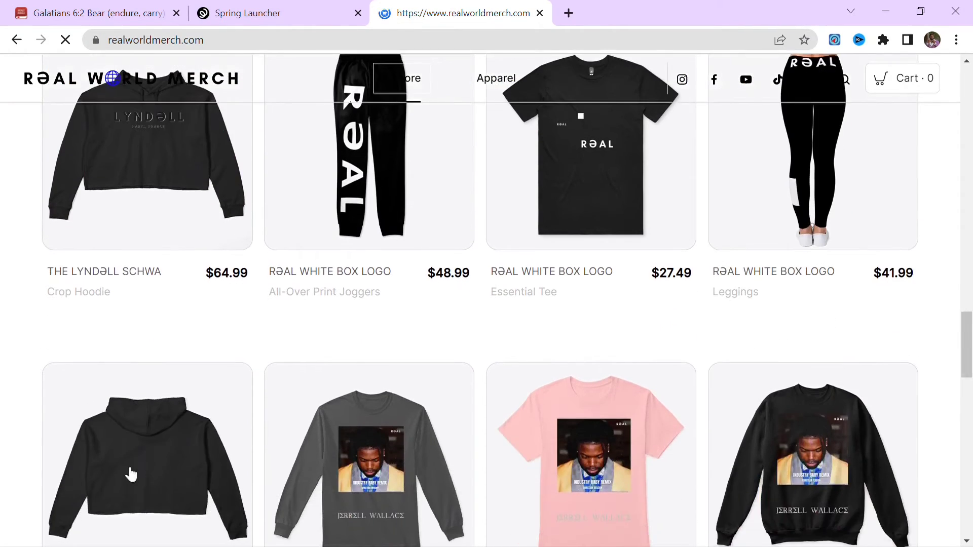
{"action": "scroll", "coordinate": [243, 304], "scroll_direction": "down", "scroll_amount": 10}
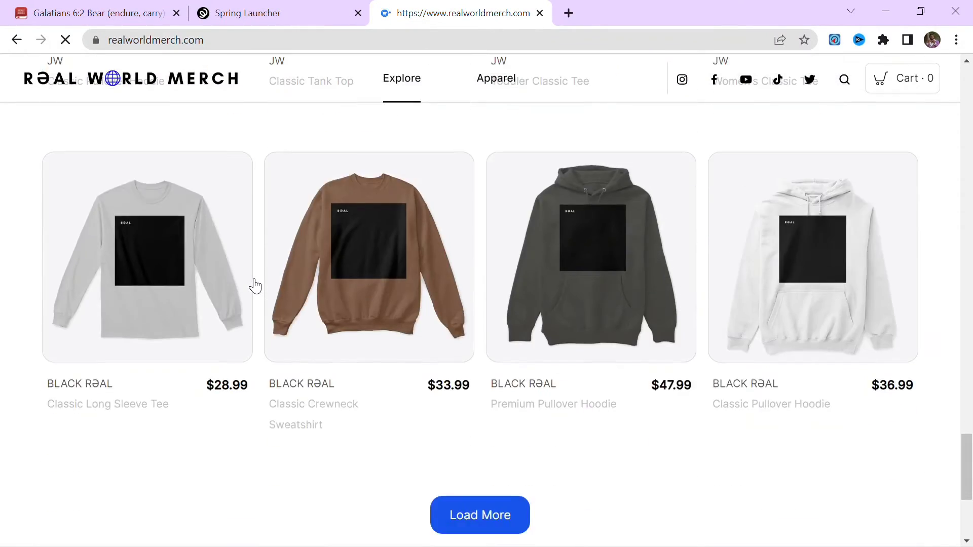
{"action": "scroll", "coordinate": [241, 310], "scroll_direction": "up", "scroll_amount": 9}
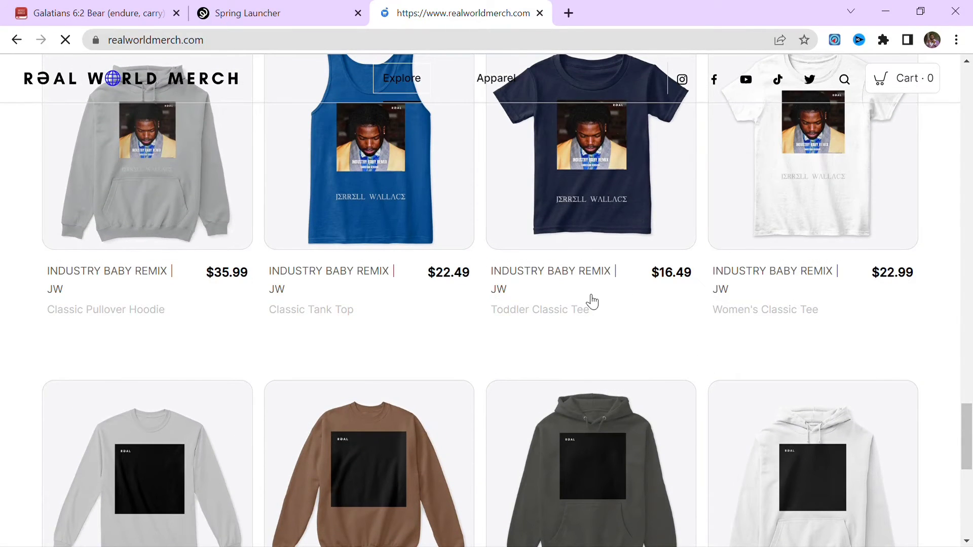
{"action": "scroll", "coordinate": [590, 211], "scroll_direction": "down", "scroll_amount": 9}
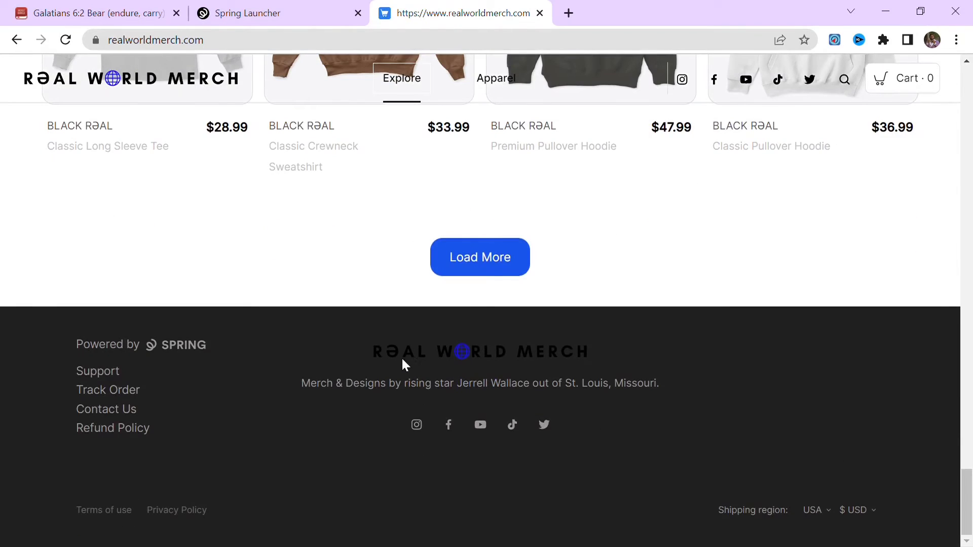
- Load more products in the storefront and locate the newly published RƏAL CLASSIC tee and hoodie
{"action": "left_click", "coordinate": [479, 255]}
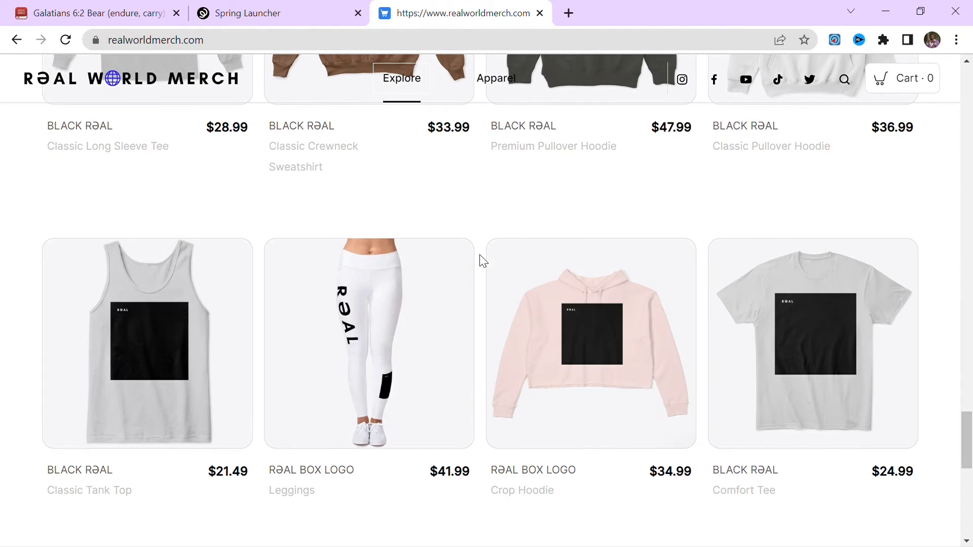
{"action": "scroll", "coordinate": [398, 363], "scroll_direction": "down", "scroll_amount": 5}
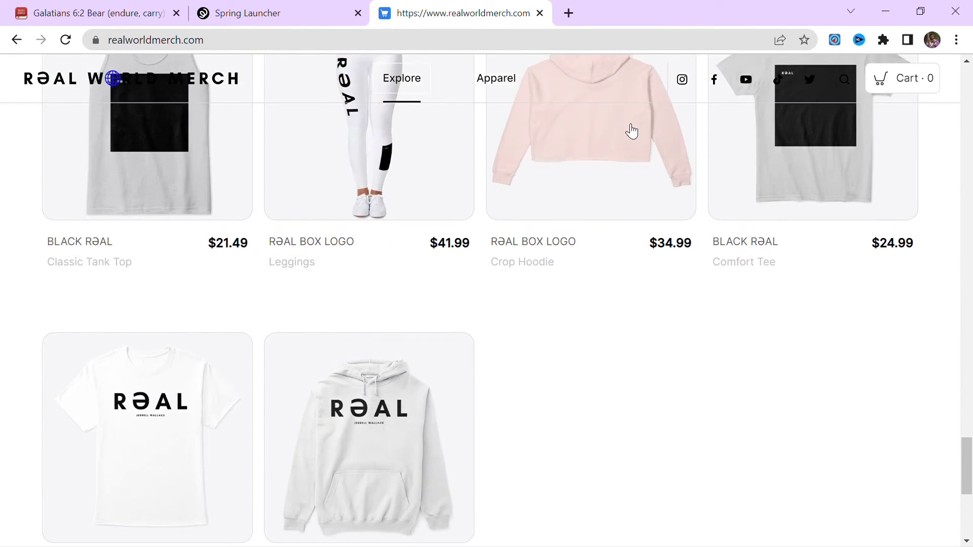
{"action": "scroll", "coordinate": [634, 284], "scroll_direction": "up", "scroll_amount": 2}
{"action": "scroll", "coordinate": [612, 302], "scroll_direction": "up", "scroll_amount": 14}
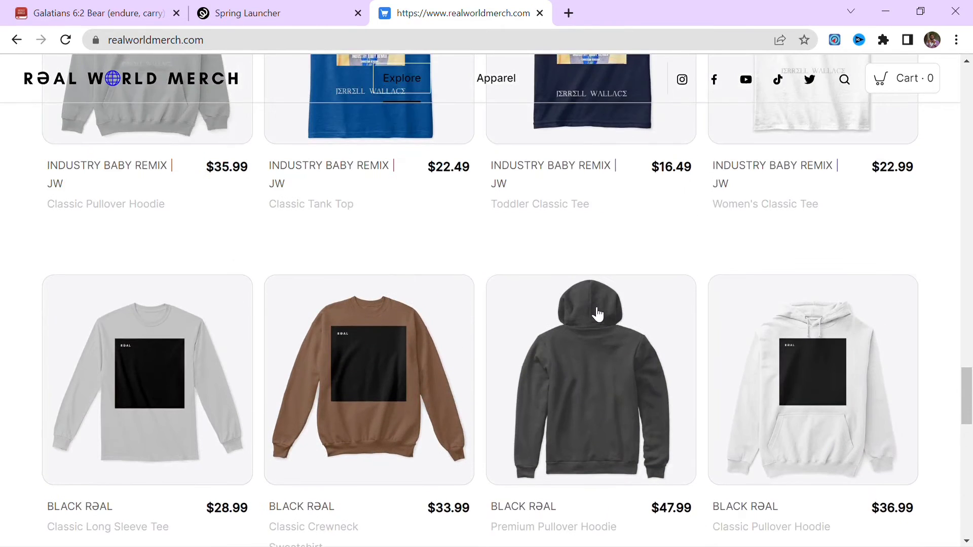
{"action": "scroll", "coordinate": [589, 315], "scroll_direction": "down", "scroll_amount": 20}
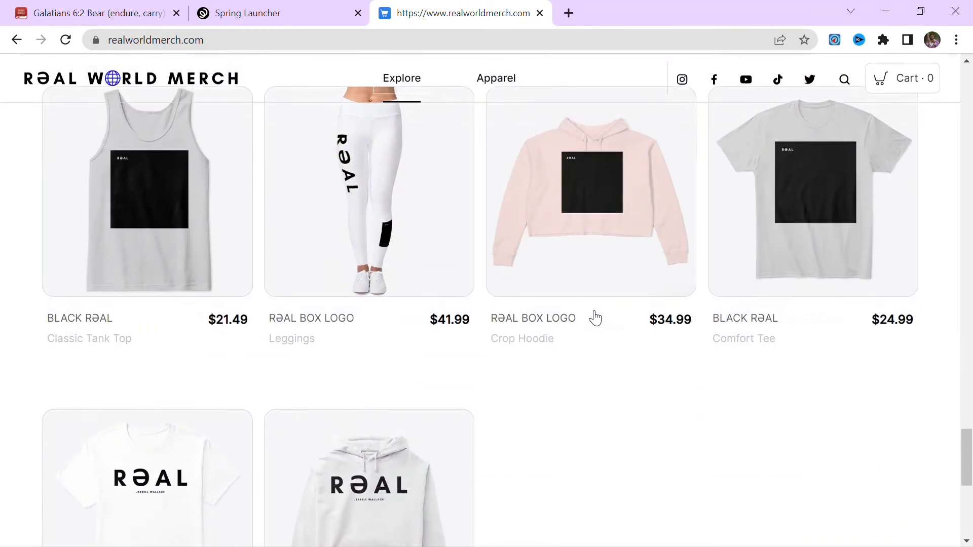
{"action": "scroll", "coordinate": [595, 317], "scroll_direction": "down", "scroll_amount": 3}
{"action": "scroll", "coordinate": [373, 191], "scroll_direction": "up", "scroll_amount": 3}
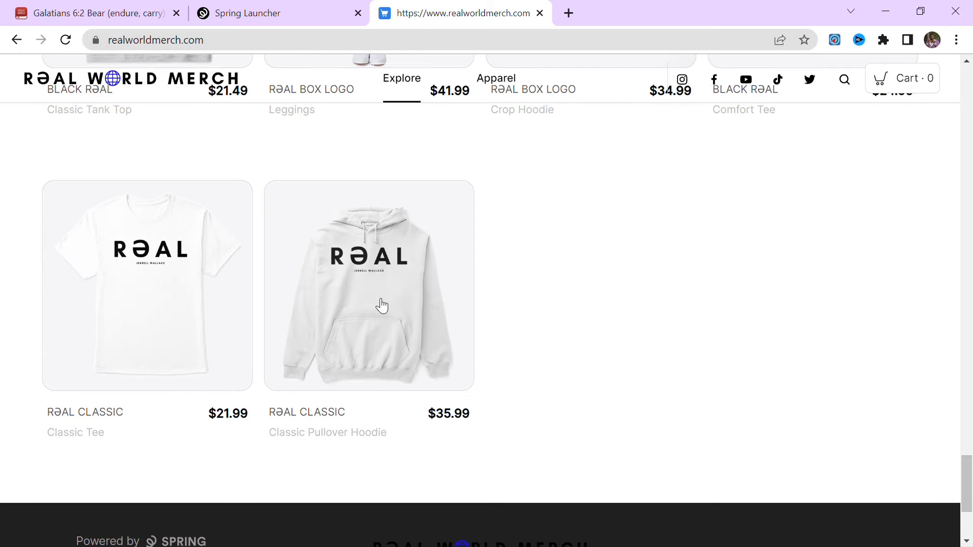
- Open the RƏAL CLASSIC Classic Pullover Hoodie's store page and preview it in Light Pink
{"action": "left_click", "coordinate": [379, 306]}
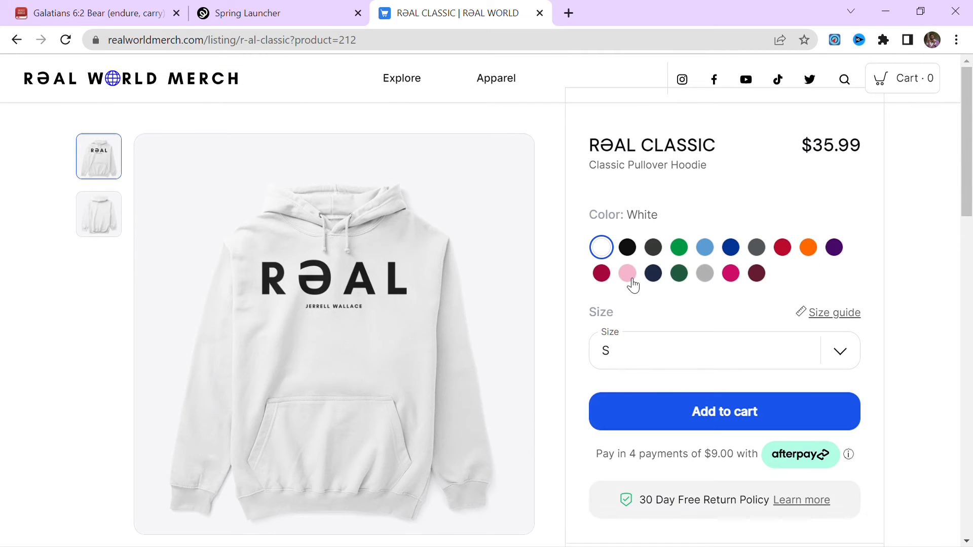
{"action": "left_click", "coordinate": [628, 276]}
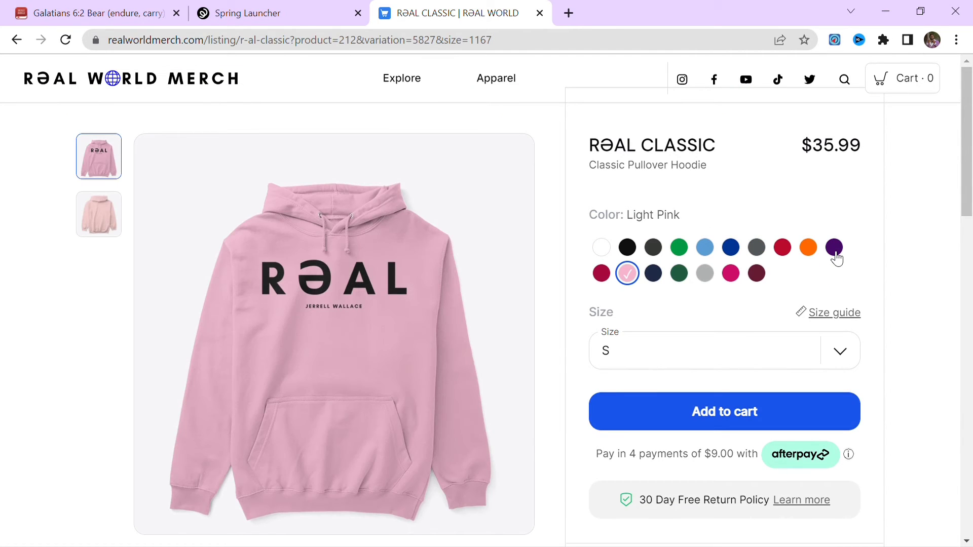
- Preview the RƏAL CLASSIC hoodie in Purple and select size 3XL
{"action": "left_click", "coordinate": [834, 249]}
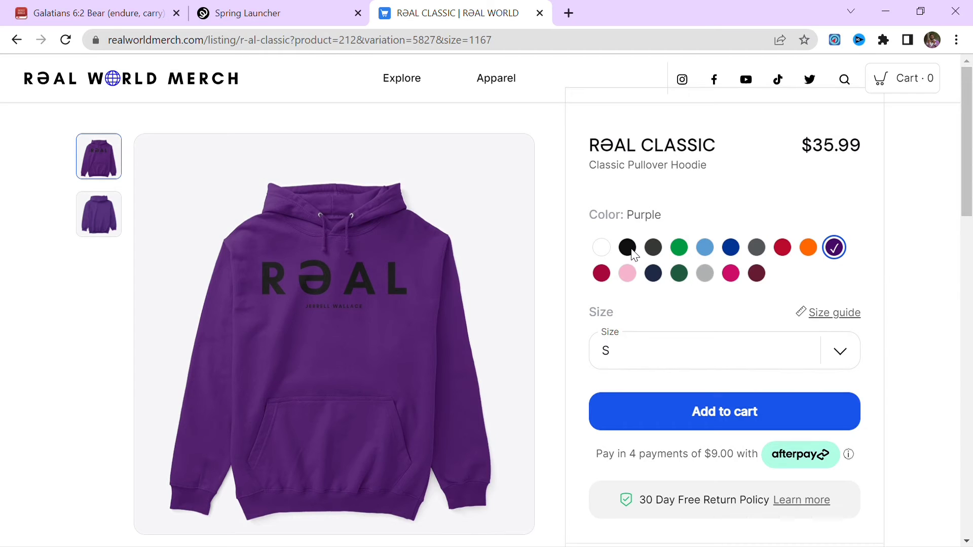
{"action": "left_click", "coordinate": [646, 248]}
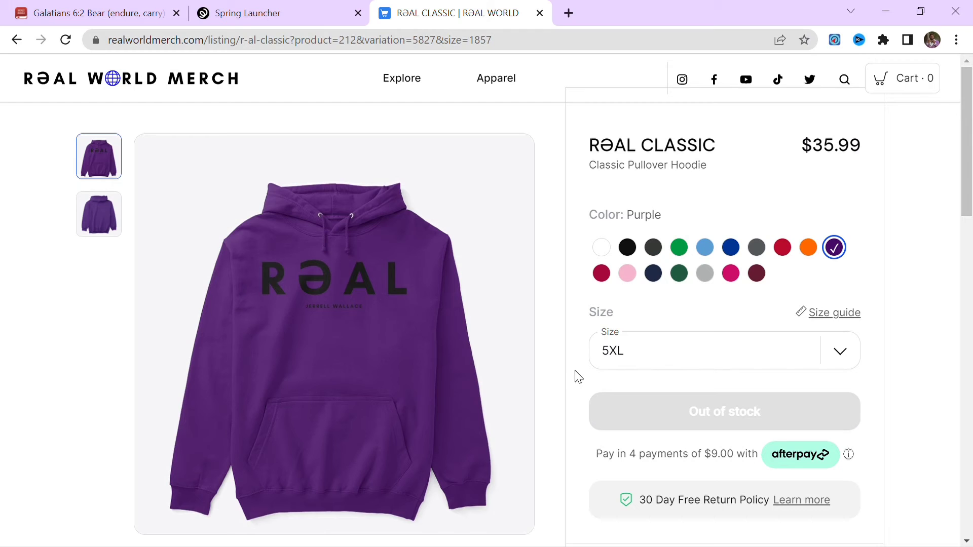
{"action": "scroll", "coordinate": [867, 159], "scroll_direction": "down", "scroll_amount": 6}
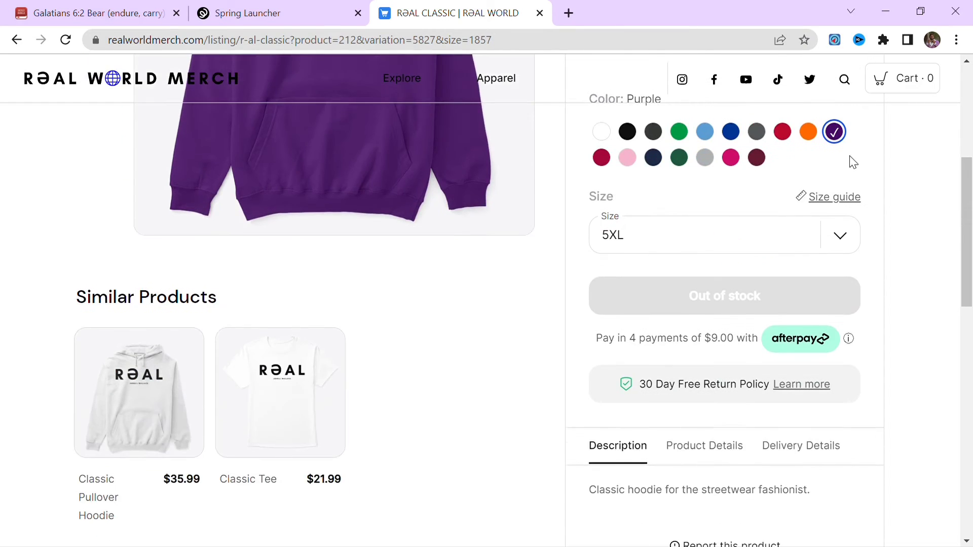
{"action": "scroll", "coordinate": [851, 161], "scroll_direction": "up", "scroll_amount": 3}
{"action": "scroll", "coordinate": [741, 276], "scroll_direction": "up", "scroll_amount": 2}
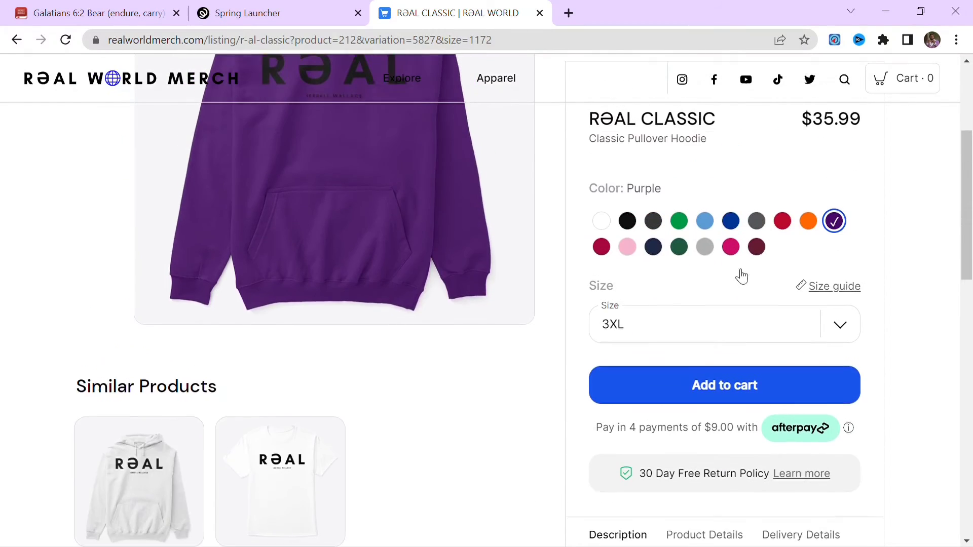
{"action": "scroll", "coordinate": [741, 277], "scroll_direction": "up", "scroll_amount": 1}
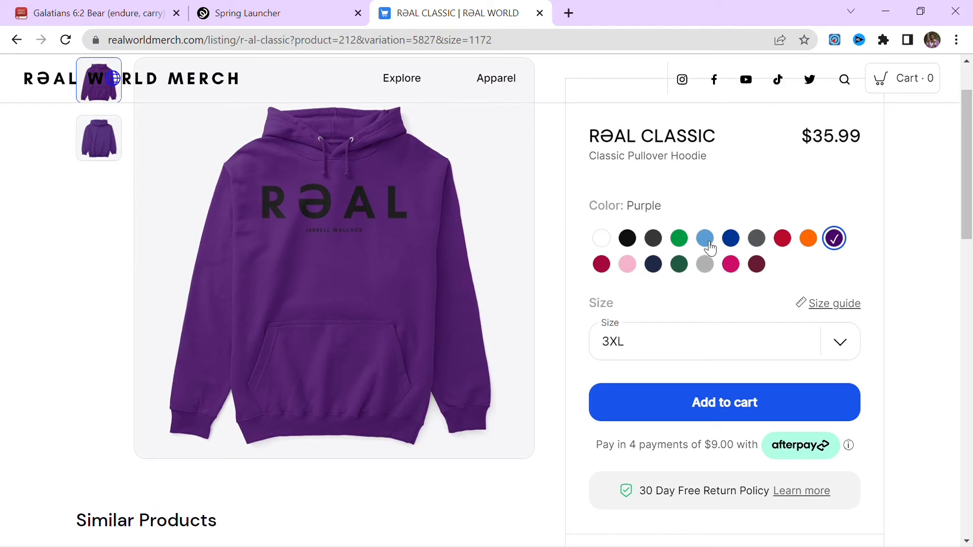
- Review the hoodie page's description, similar products and "You might also like" recommendations
{"action": "scroll", "coordinate": [709, 248], "scroll_direction": "down", "scroll_amount": 6}
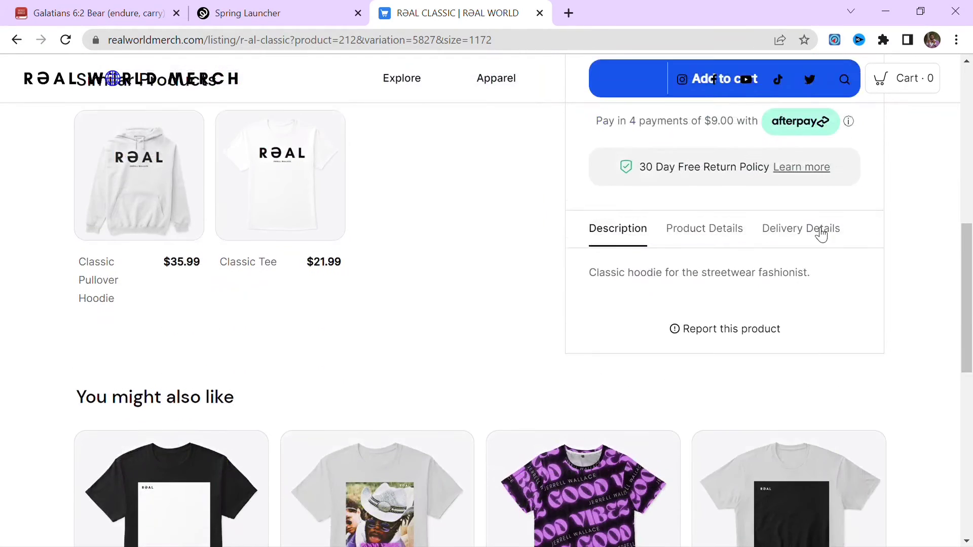
{"action": "scroll", "coordinate": [248, 345], "scroll_direction": "down", "scroll_amount": 6}
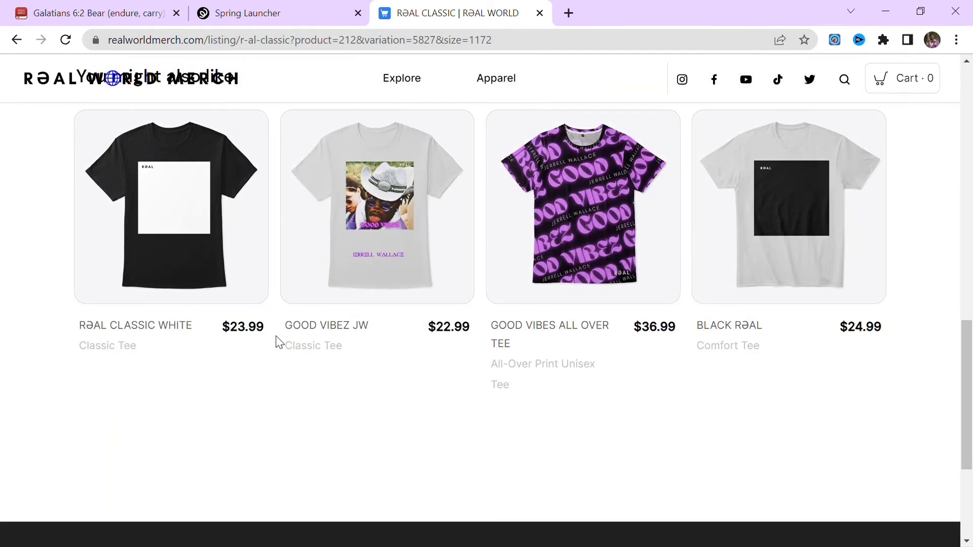
{"action": "scroll", "coordinate": [278, 342], "scroll_direction": "up", "scroll_amount": 12}
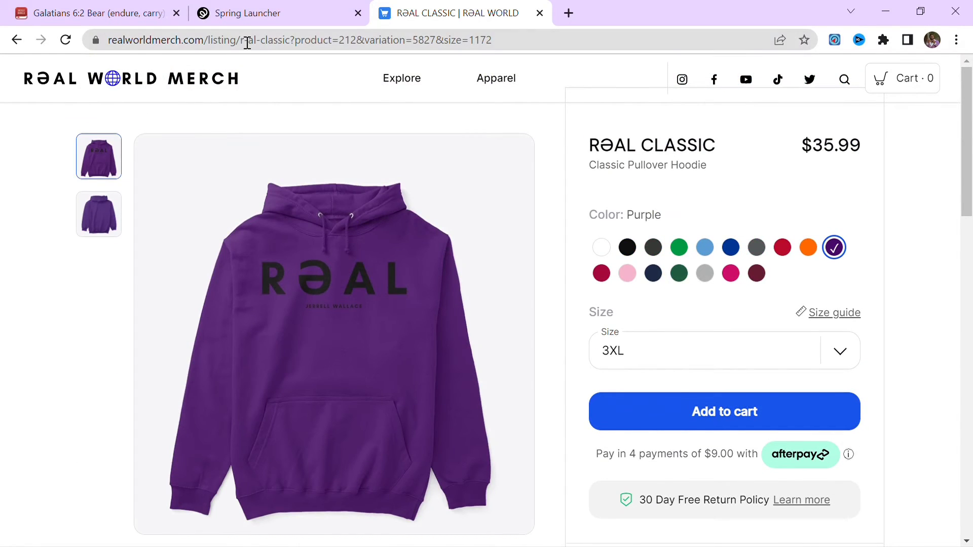
{"action": "scroll", "coordinate": [886, 233], "scroll_direction": "down", "scroll_amount": 3}
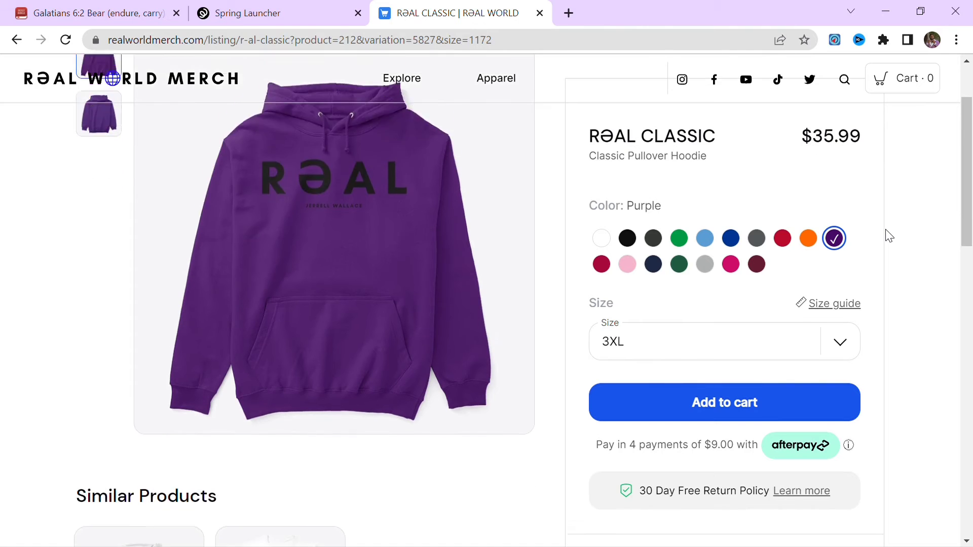
{"action": "scroll", "coordinate": [886, 233], "scroll_direction": "up", "scroll_amount": 3}
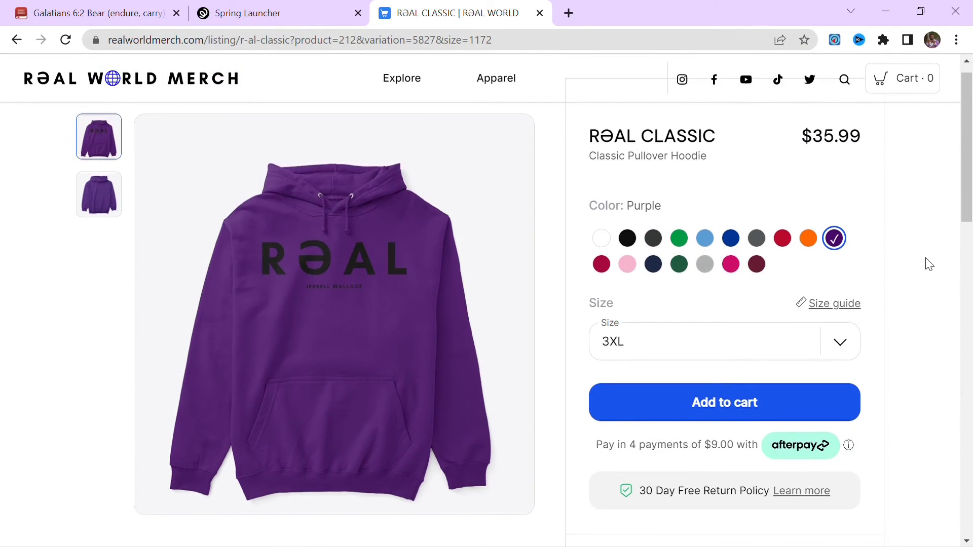
{"action": "scroll", "coordinate": [933, 272], "scroll_direction": "down", "scroll_amount": 4}
{"action": "scroll", "coordinate": [928, 264], "scroll_direction": "down", "scroll_amount": 3}
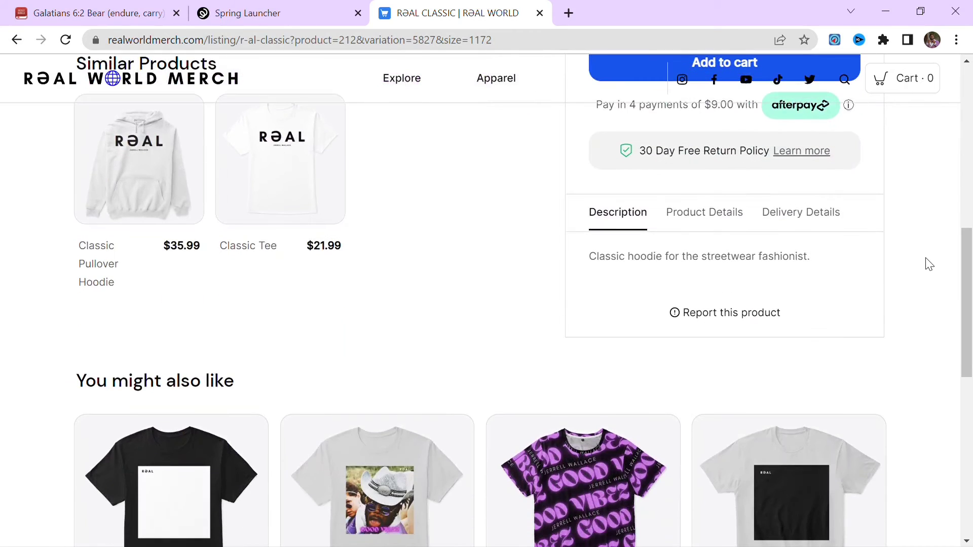
{"action": "scroll", "coordinate": [927, 263], "scroll_direction": "up", "scroll_amount": 7}
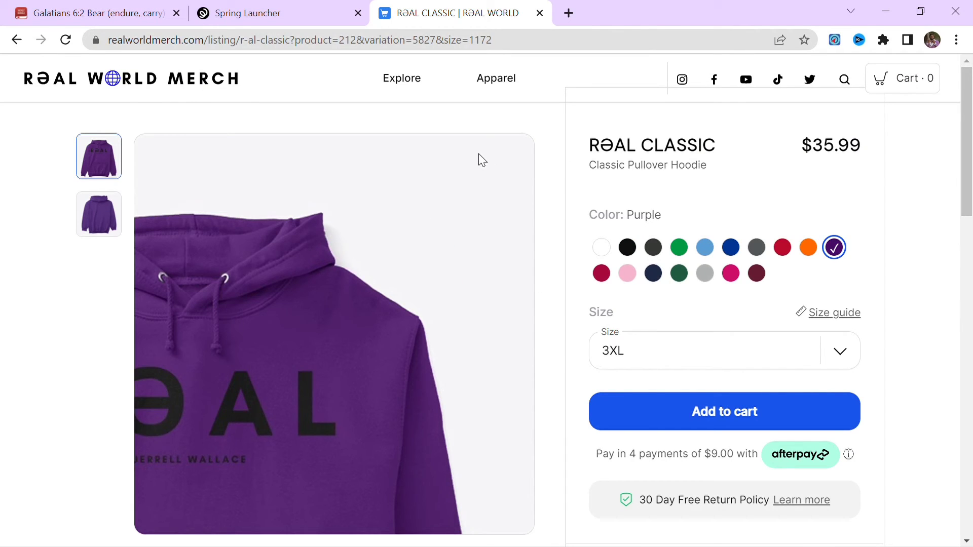
{"action": "scroll", "coordinate": [284, 515], "scroll_direction": "down", "scroll_amount": 15}
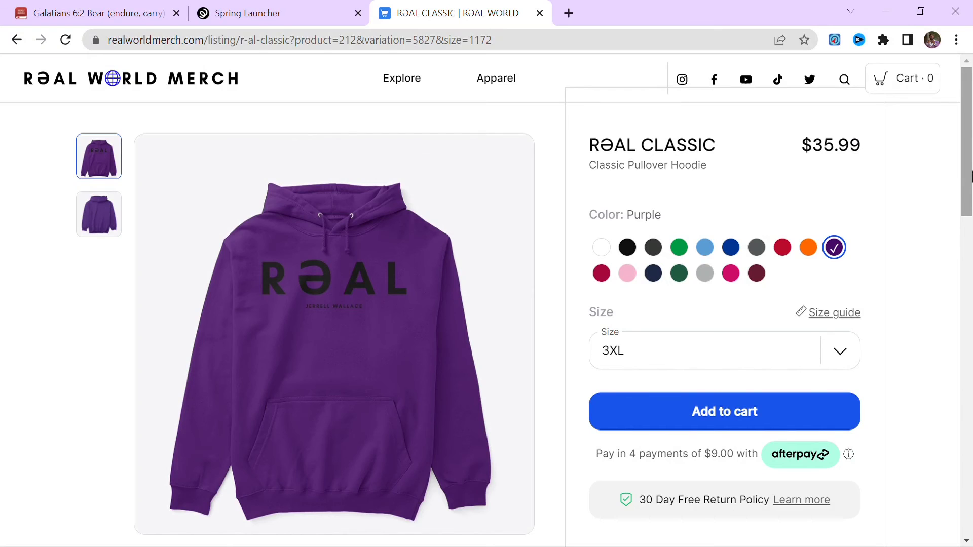
{"action": "scroll", "coordinate": [968, 184], "scroll_direction": "down", "scroll_amount": 3}
{"action": "scroll", "coordinate": [969, 114], "scroll_direction": "up", "scroll_amount": 3}
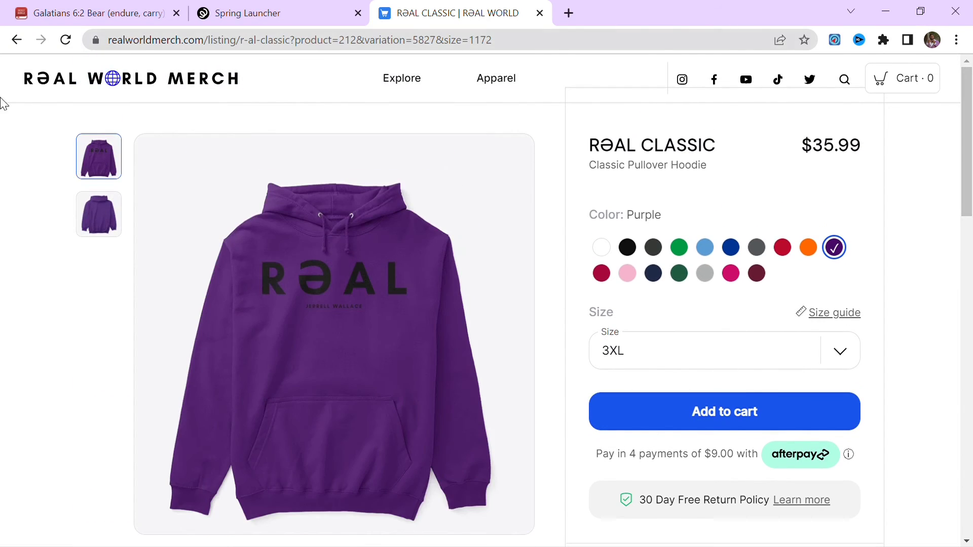